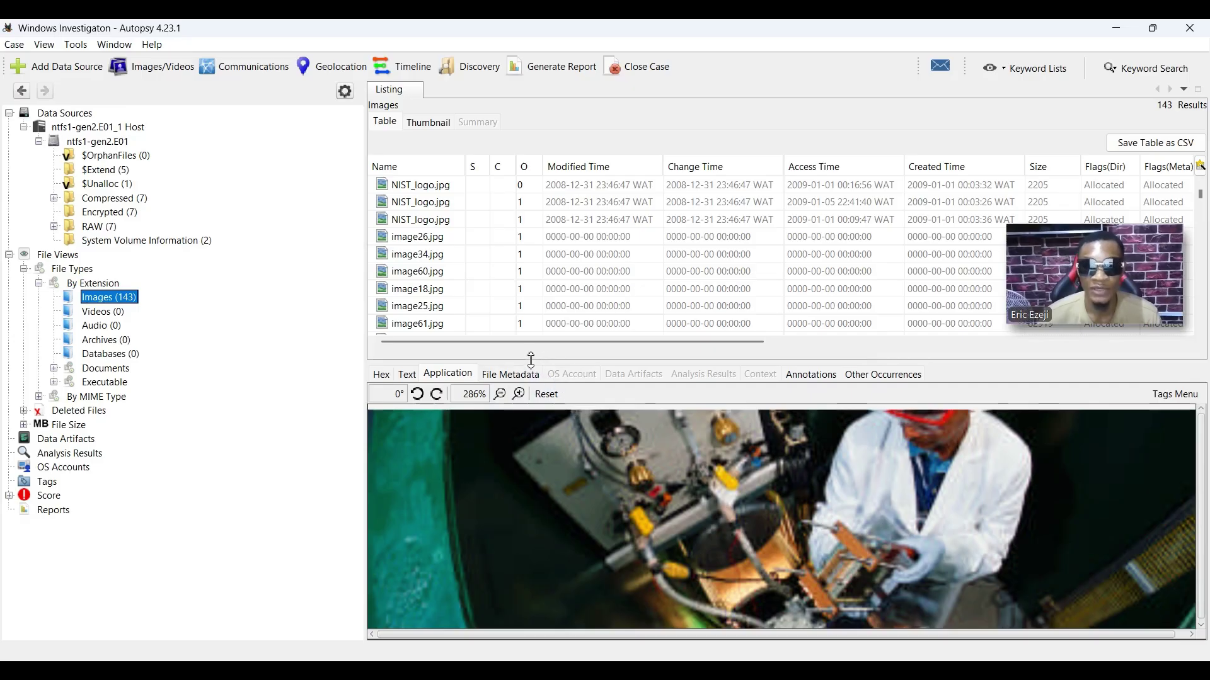
- Enlarge the image results table, then switch to the browser and view the TikTok profile and the Vathos Technologies YouTube channel
drag(531, 359, 524, 388)
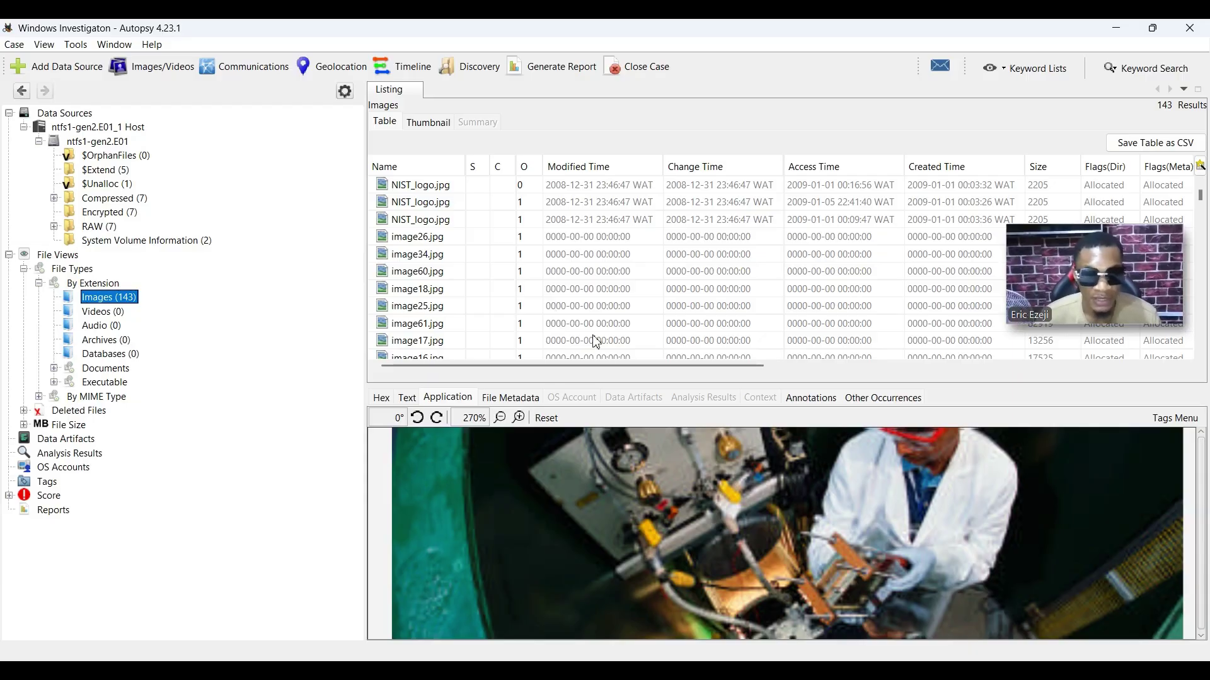
click(775, 658)
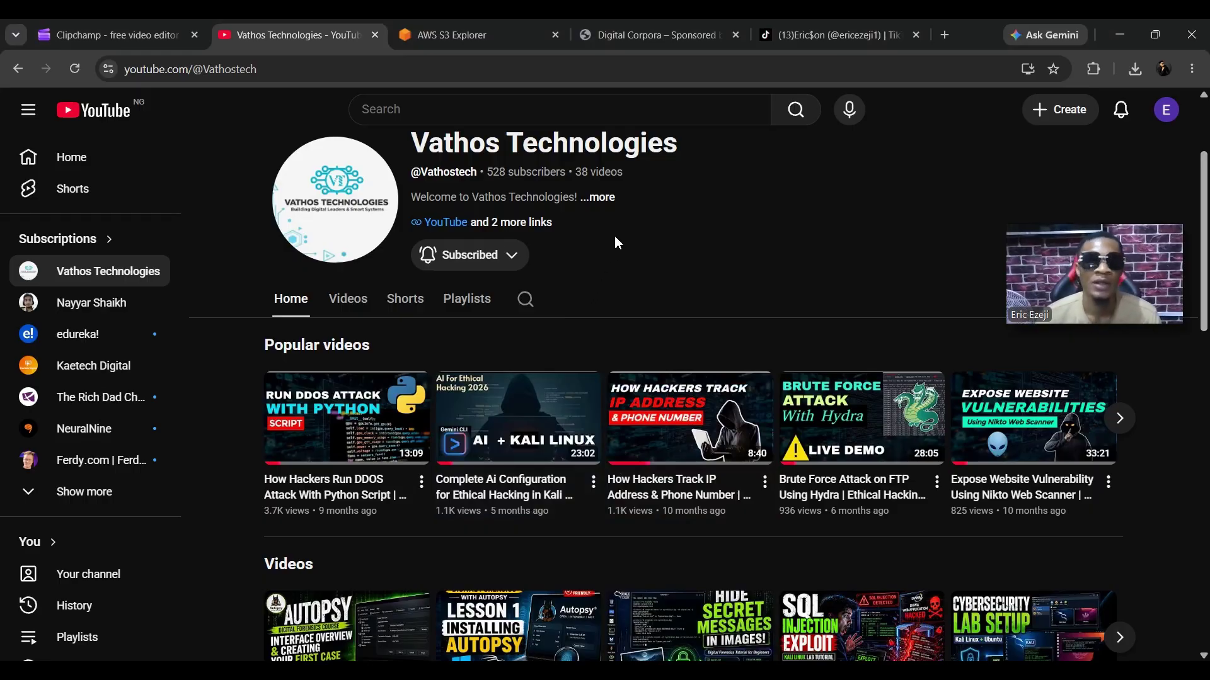
click(826, 36)
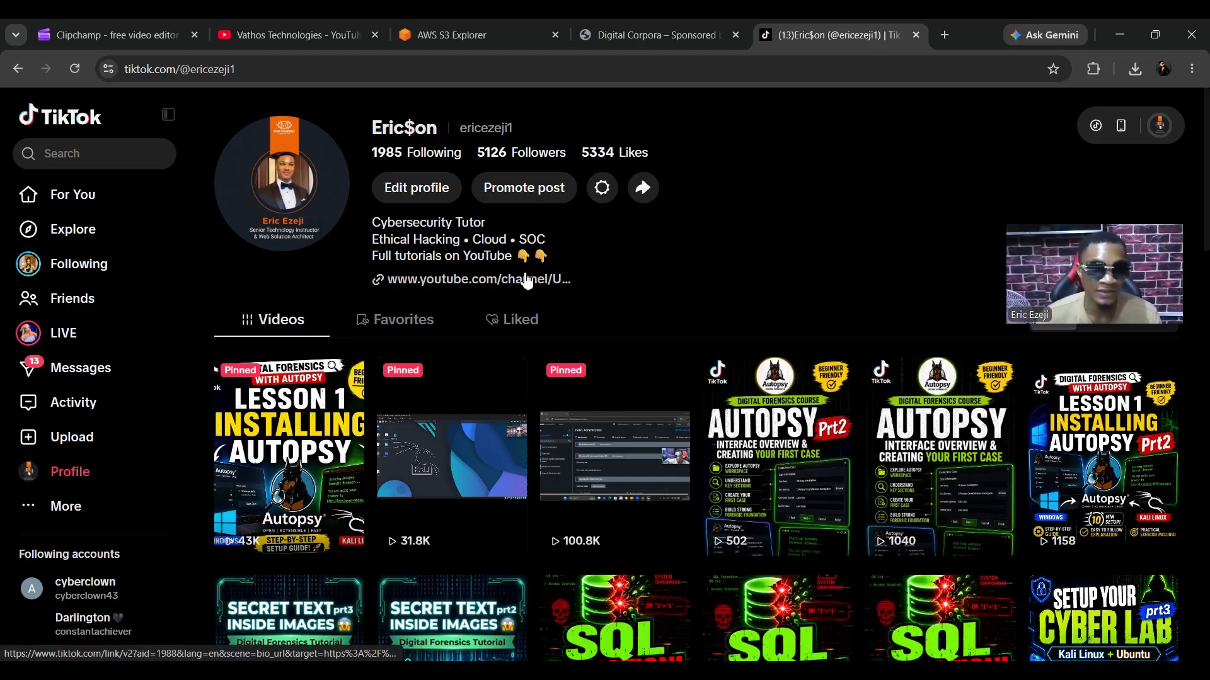
scroll(527, 280, down, 5)
scroll(526, 281, up, 5)
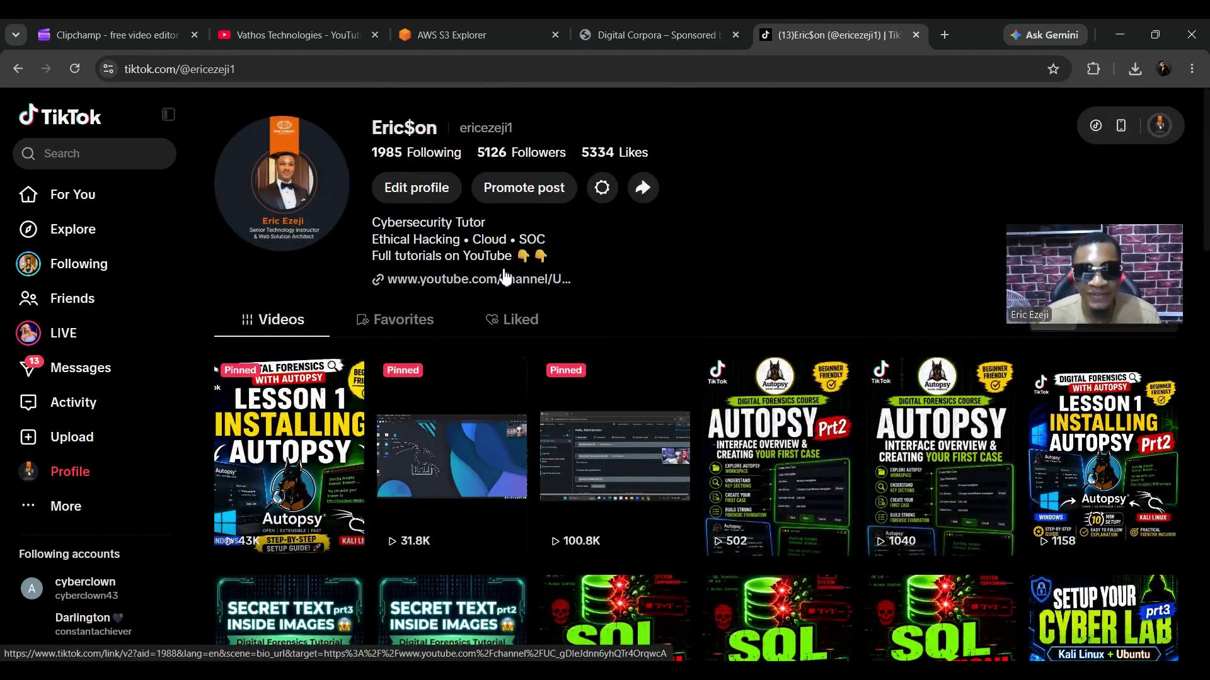
click(336, 29)
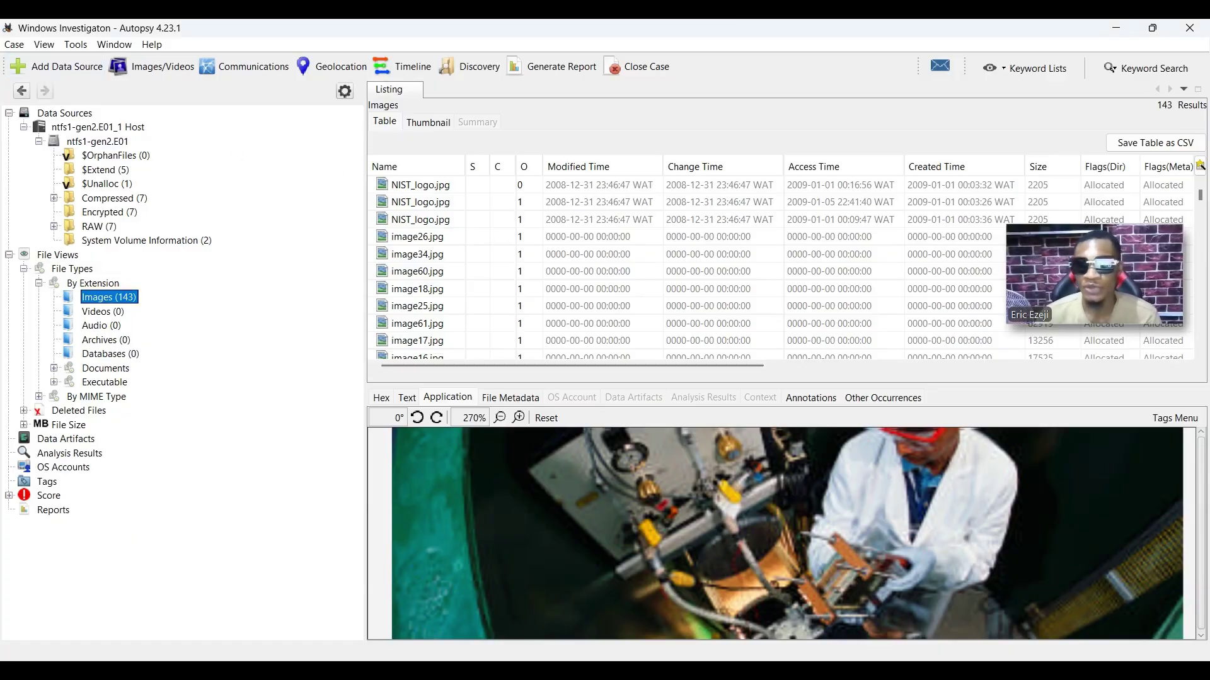
- Exit Autopsy, minimize the browser window and relaunch Autopsy 4.23.1 from the desktop
click(14, 44)
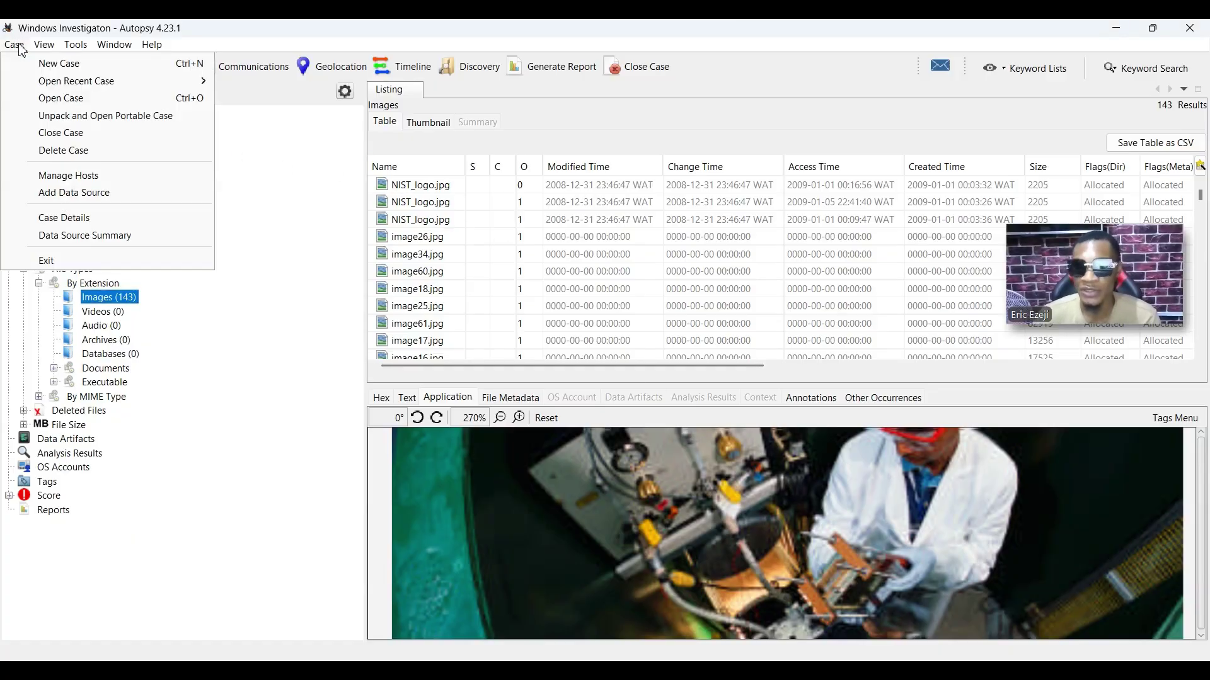
click(86, 261)
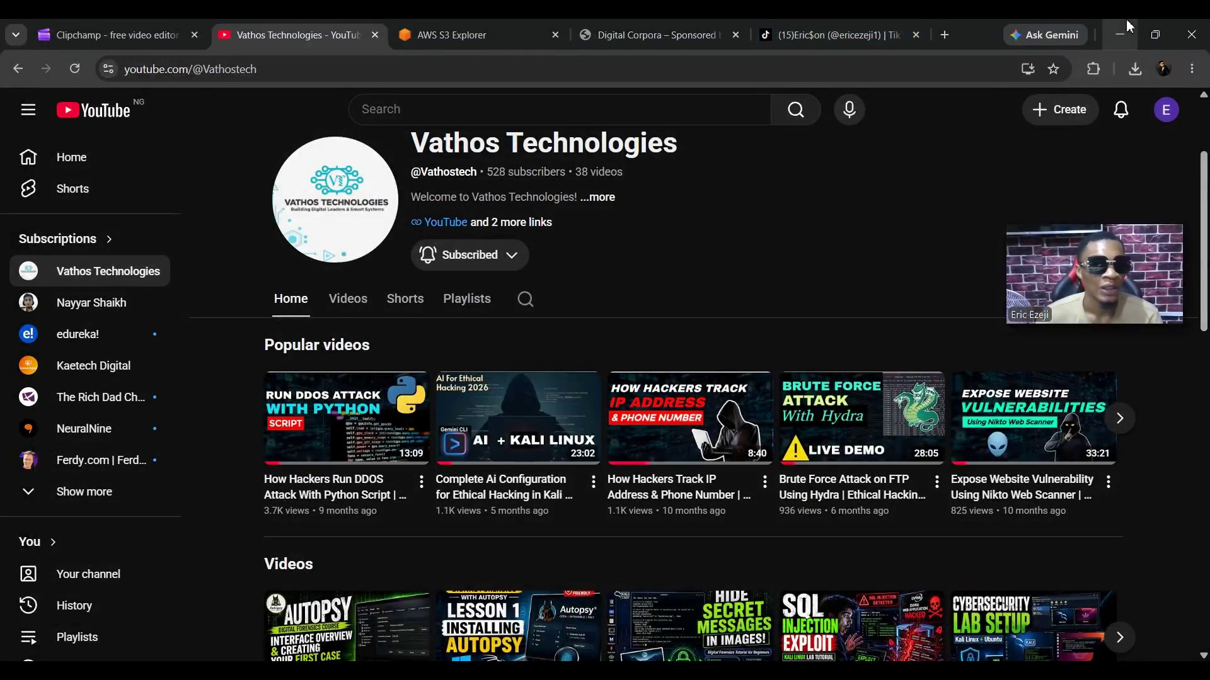
click(1128, 29)
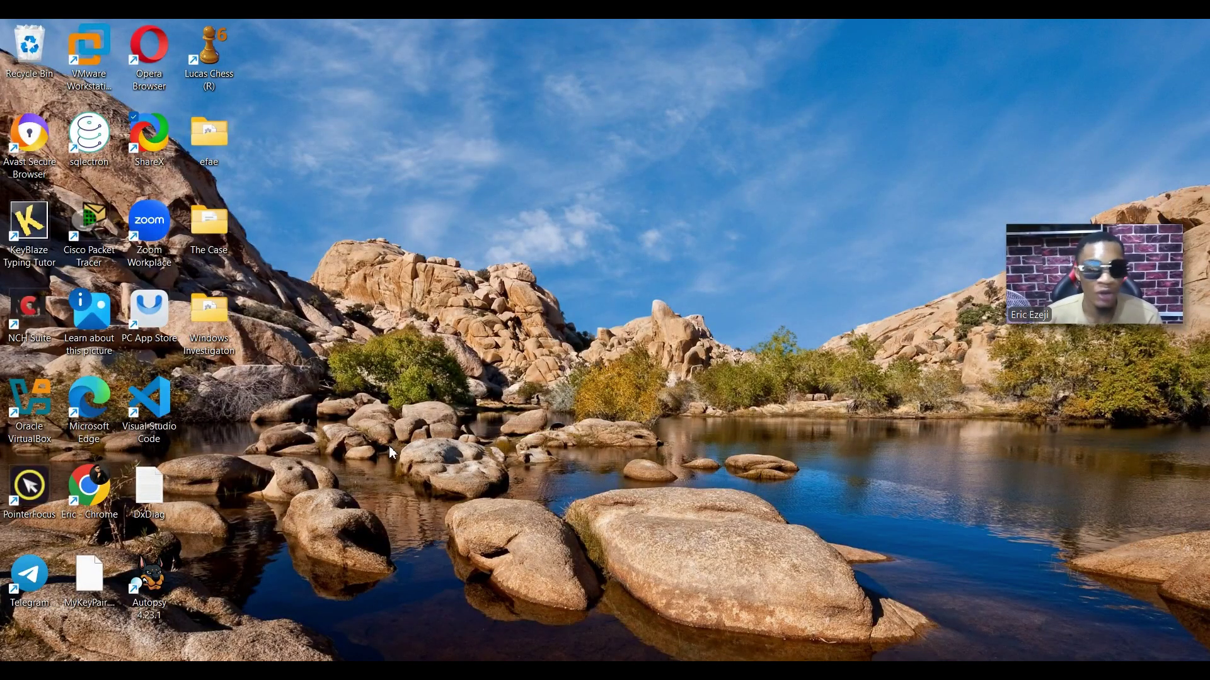
double_click(162, 584)
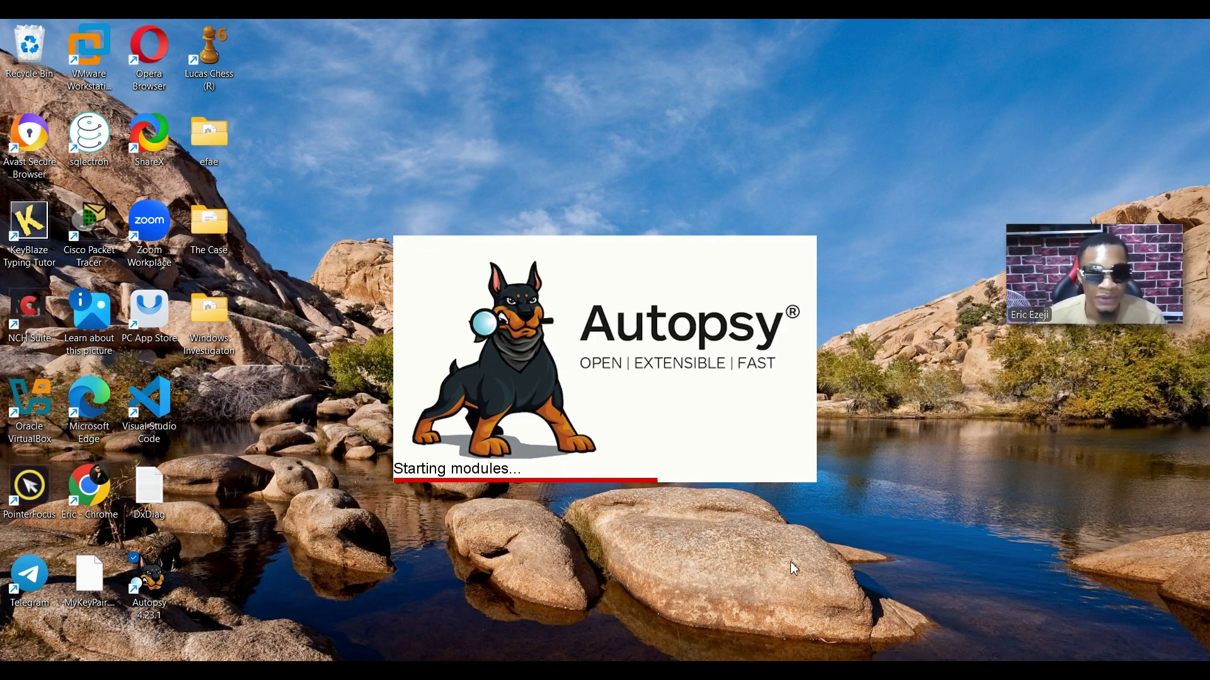
- Switch to the browser to look over the Vathos Technologies channel's Autopsy videos, and return to Autopsy
click(762, 605)
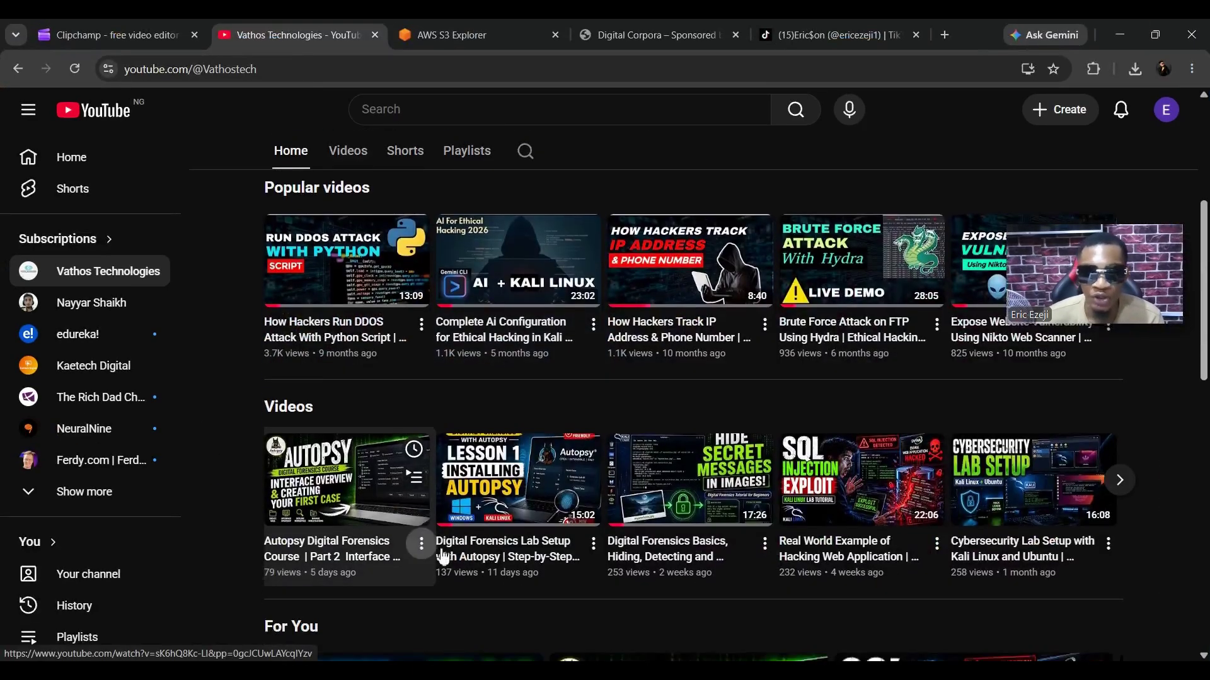
scroll(440, 559, down, 1)
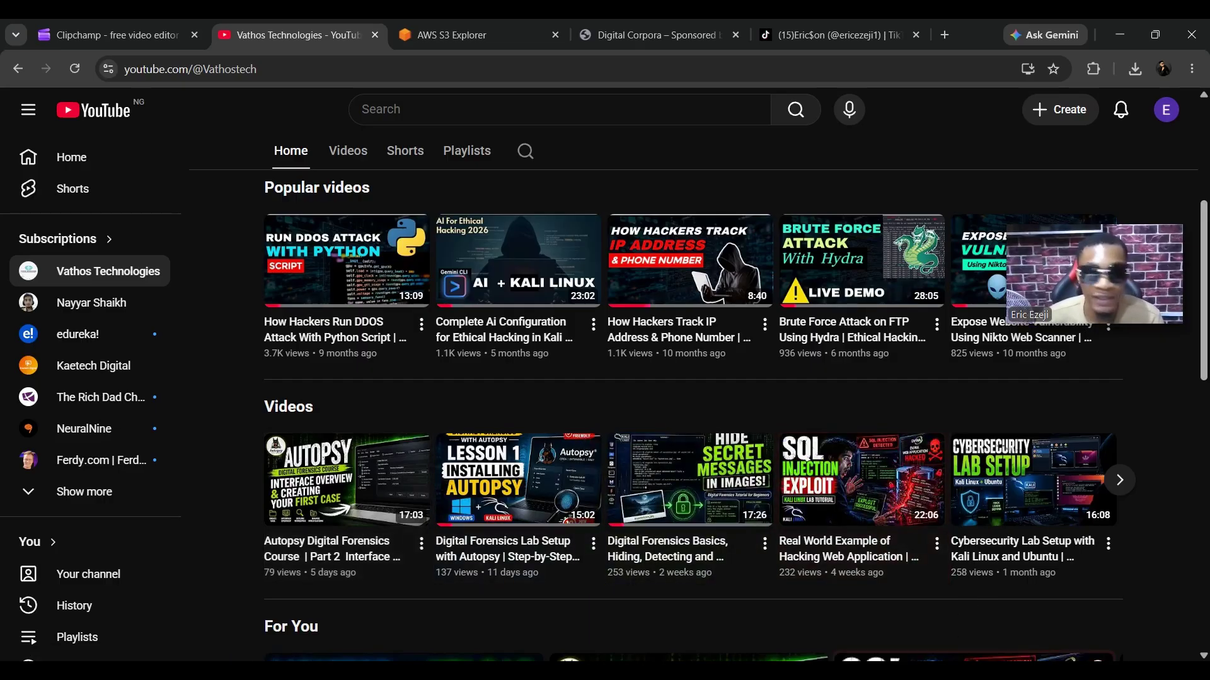
mouse_move(901, 669)
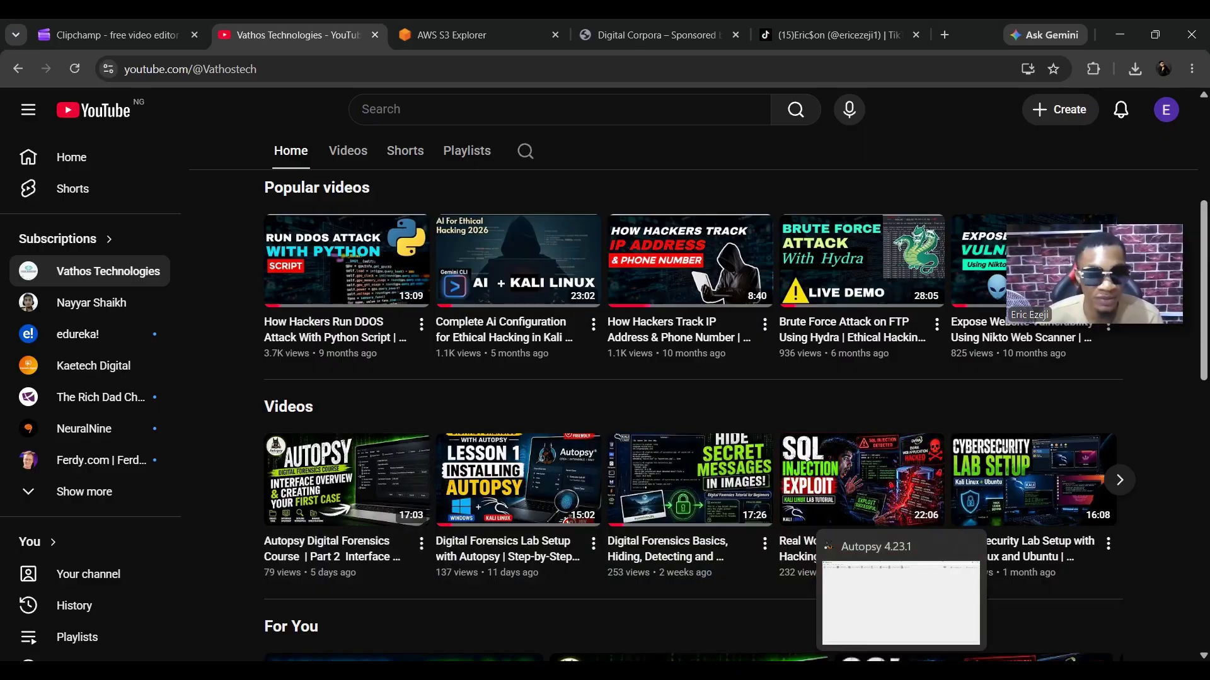
click(901, 669)
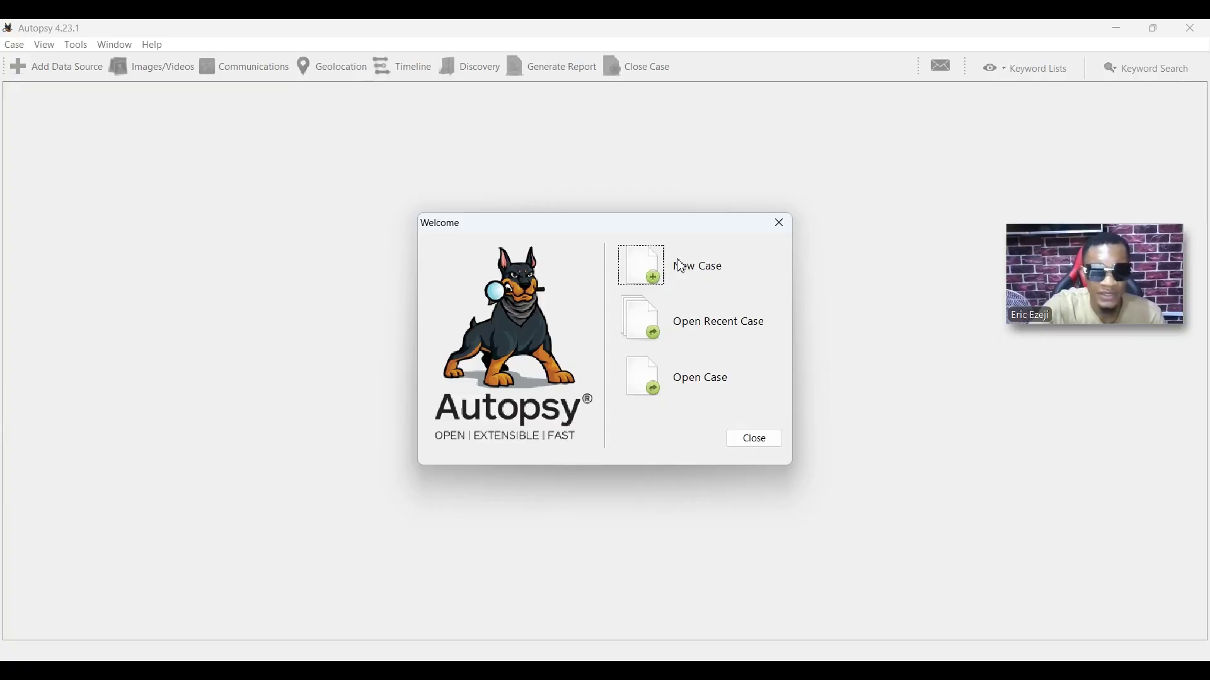
- Start a new single-user case named "DFIR Investigation" in the default base directory and proceed to the optional information
click(651, 284)
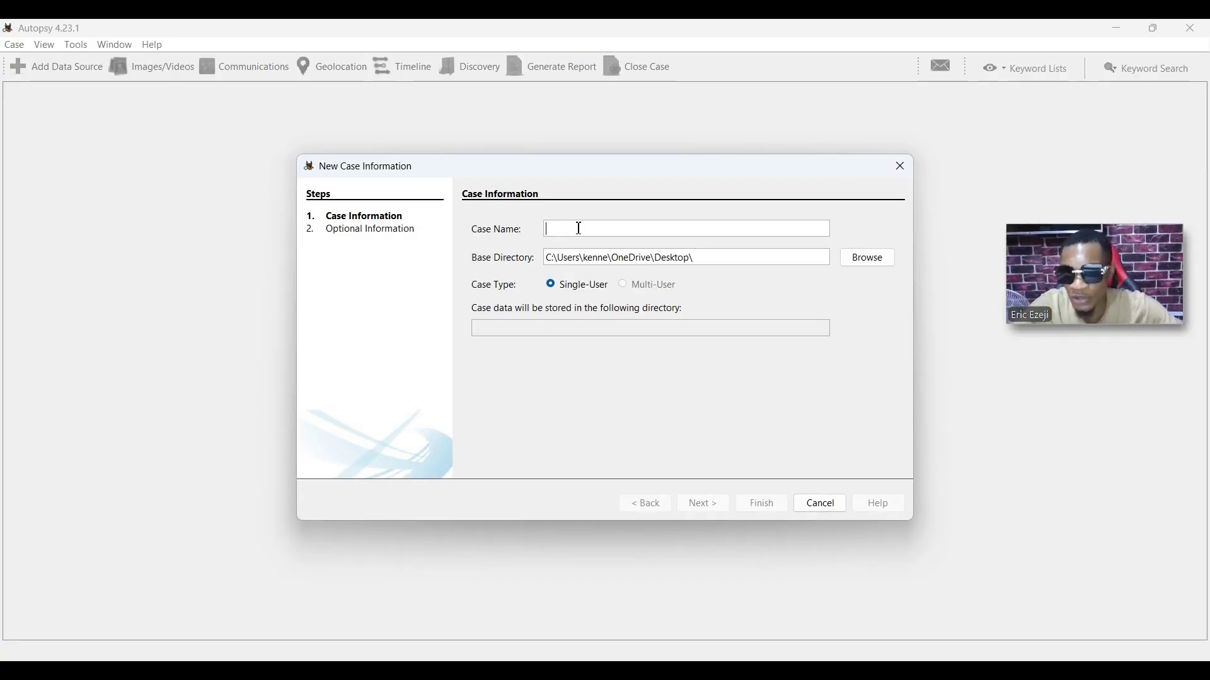
key(Caps_Lock)
text(D)
key(Caps_Lock)
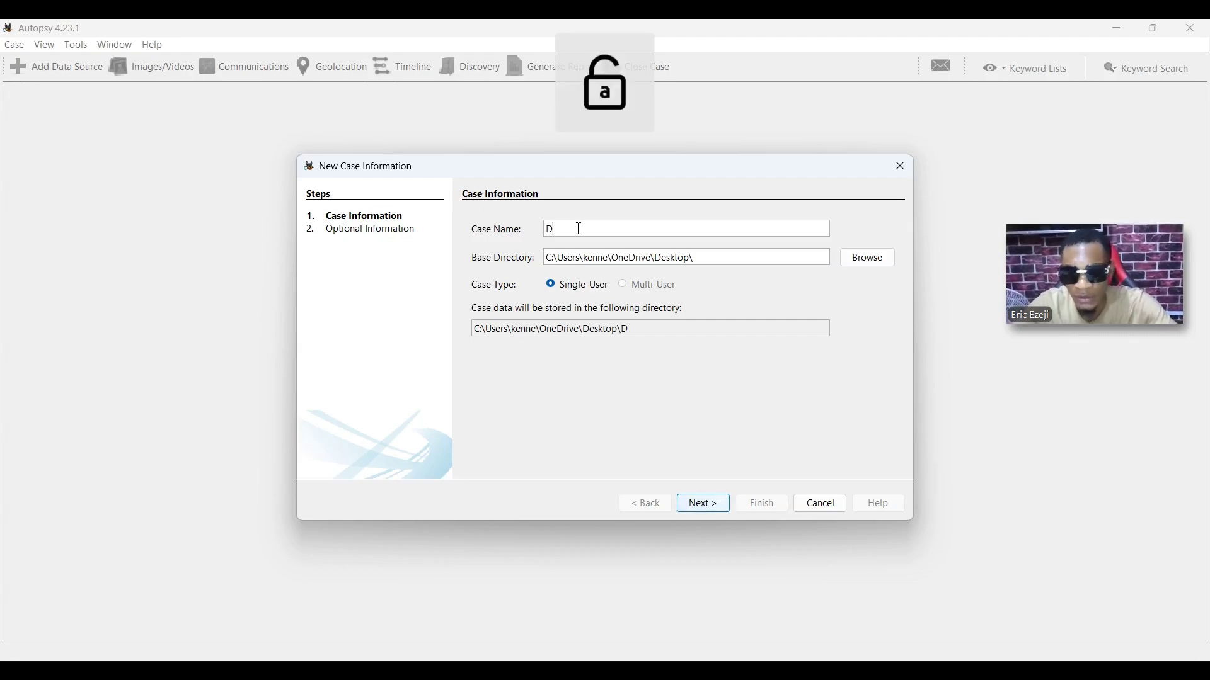
key(Caps_Lock)
text(FI)
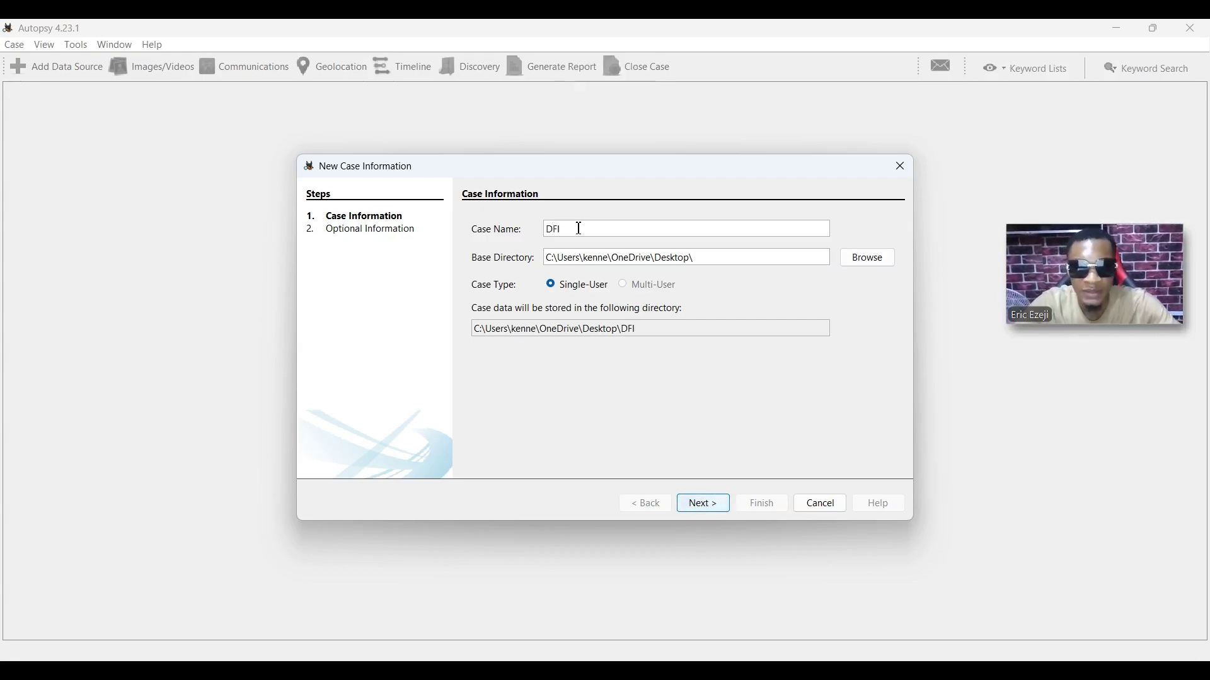
text(R)
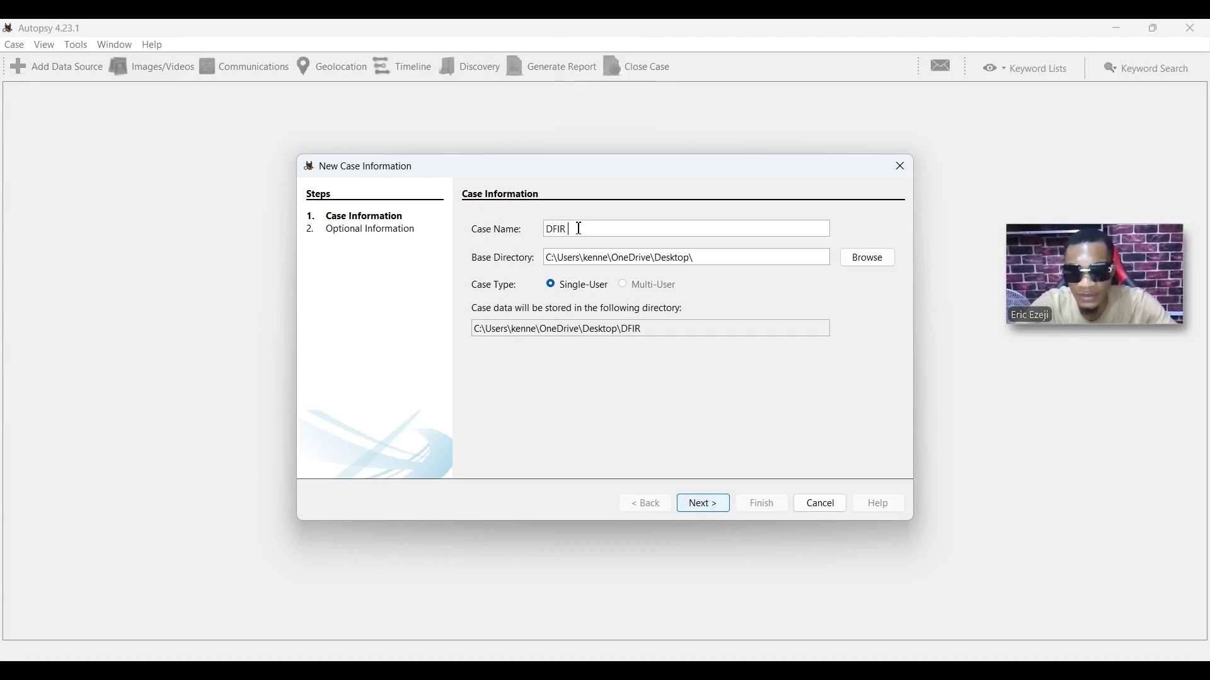
key(Caps_Lock)
text(In)
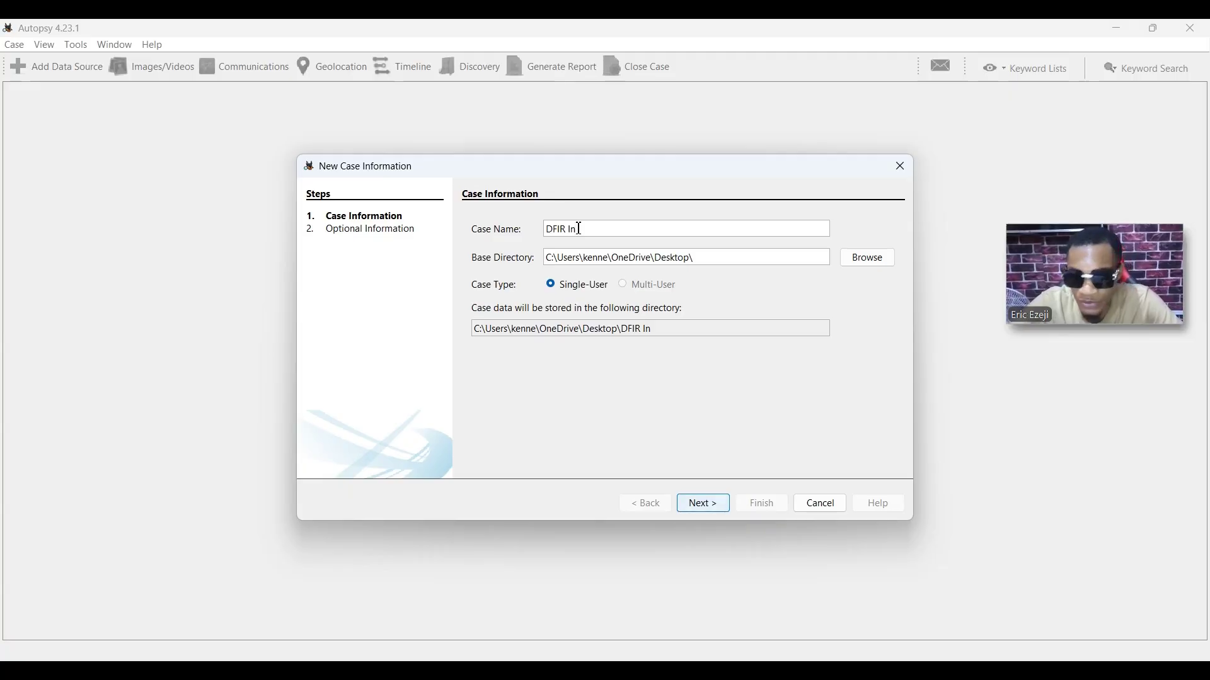
text(v)
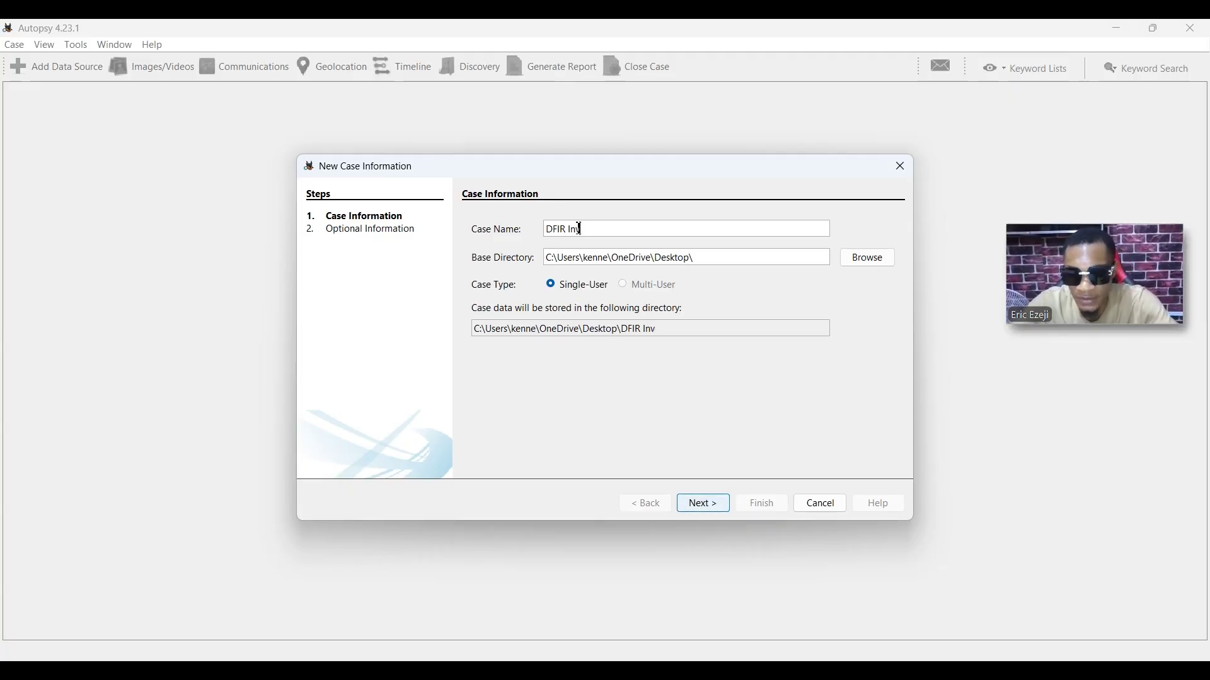
text(estigation)
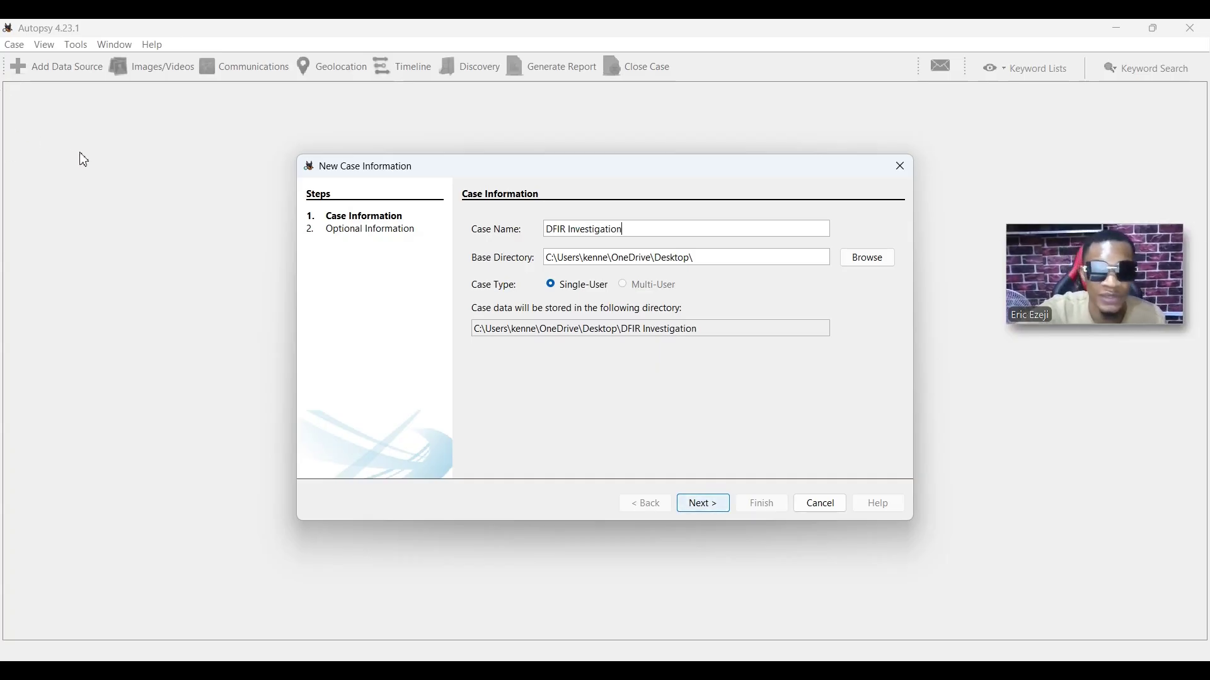
click(690, 504)
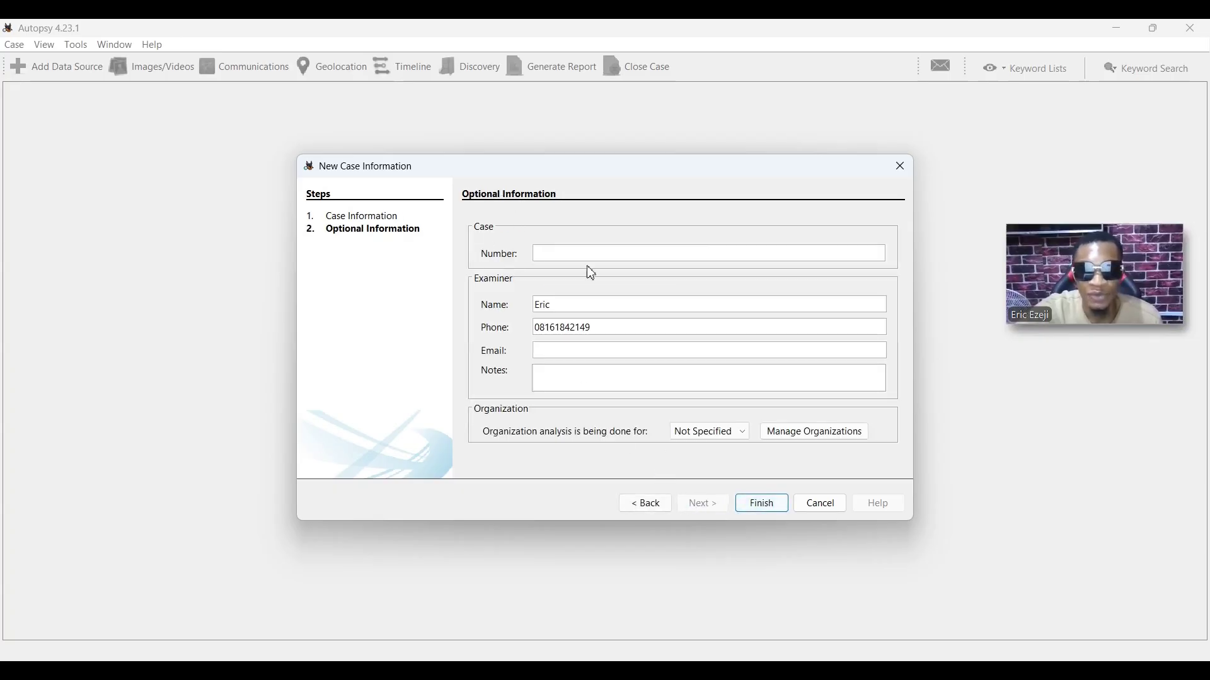
- Set the case number to 01, finish creating the case and dismiss the Add Data Source wizard
click(554, 254)
text(3)
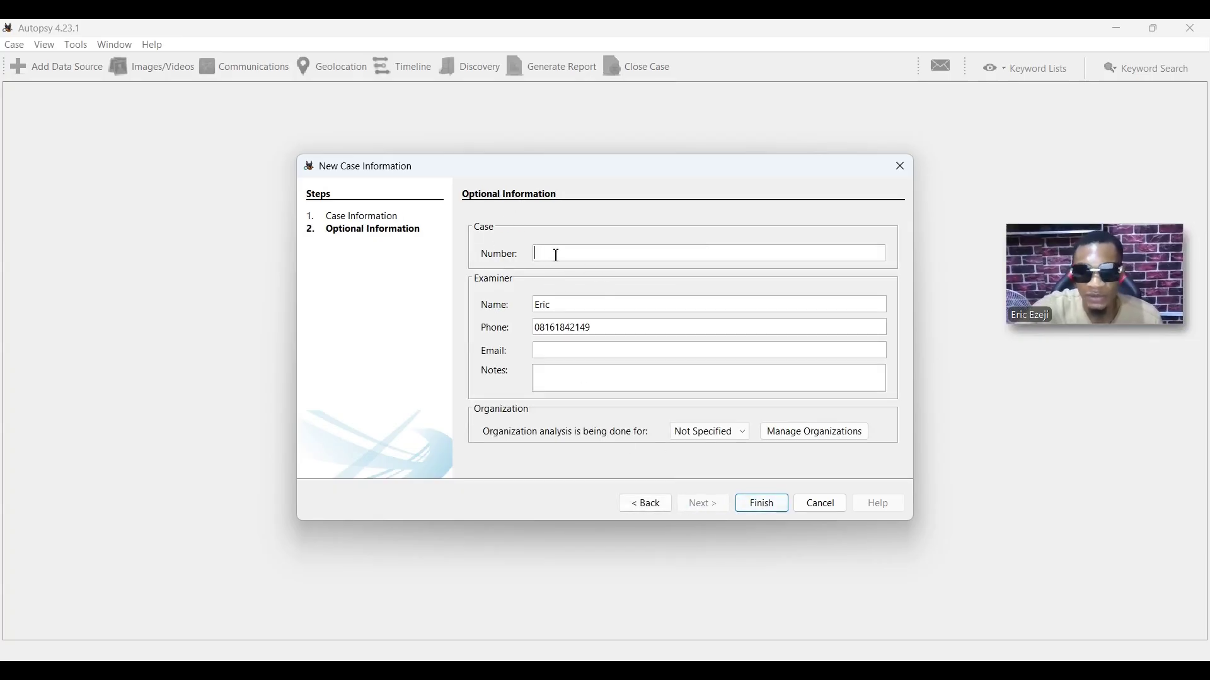
key(XF86AudioRaiseVolume)
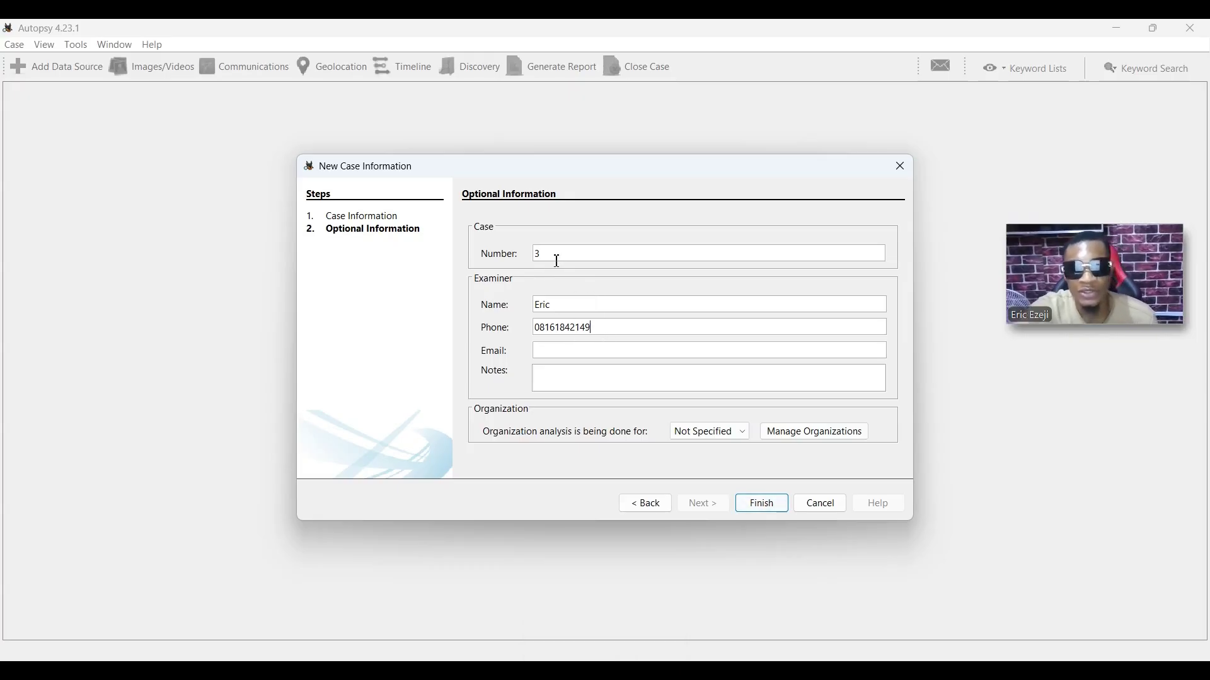
key(BackSpace)
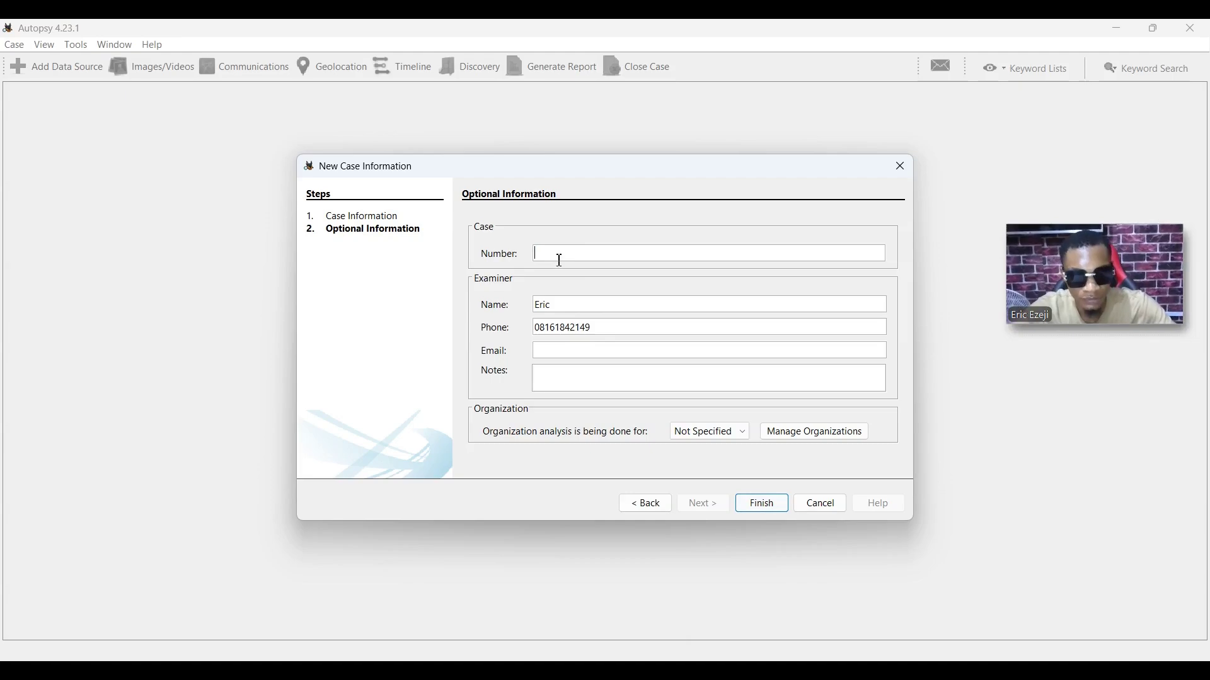
text(01)
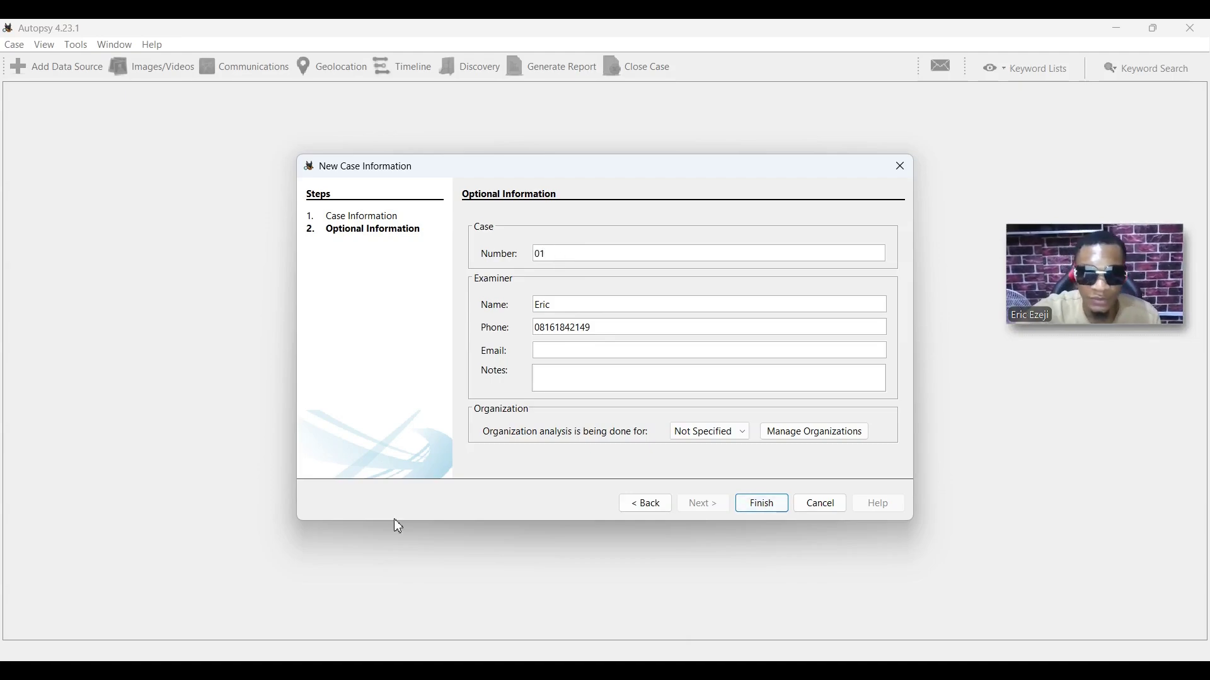
click(759, 505)
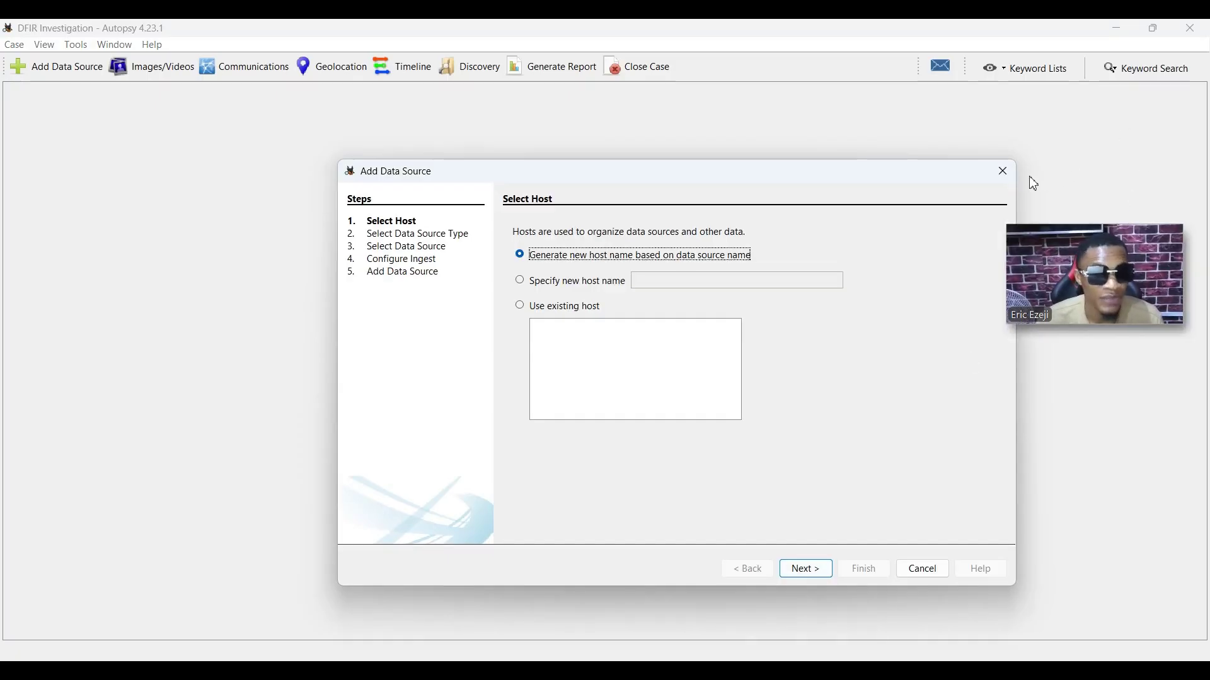
click(1002, 174)
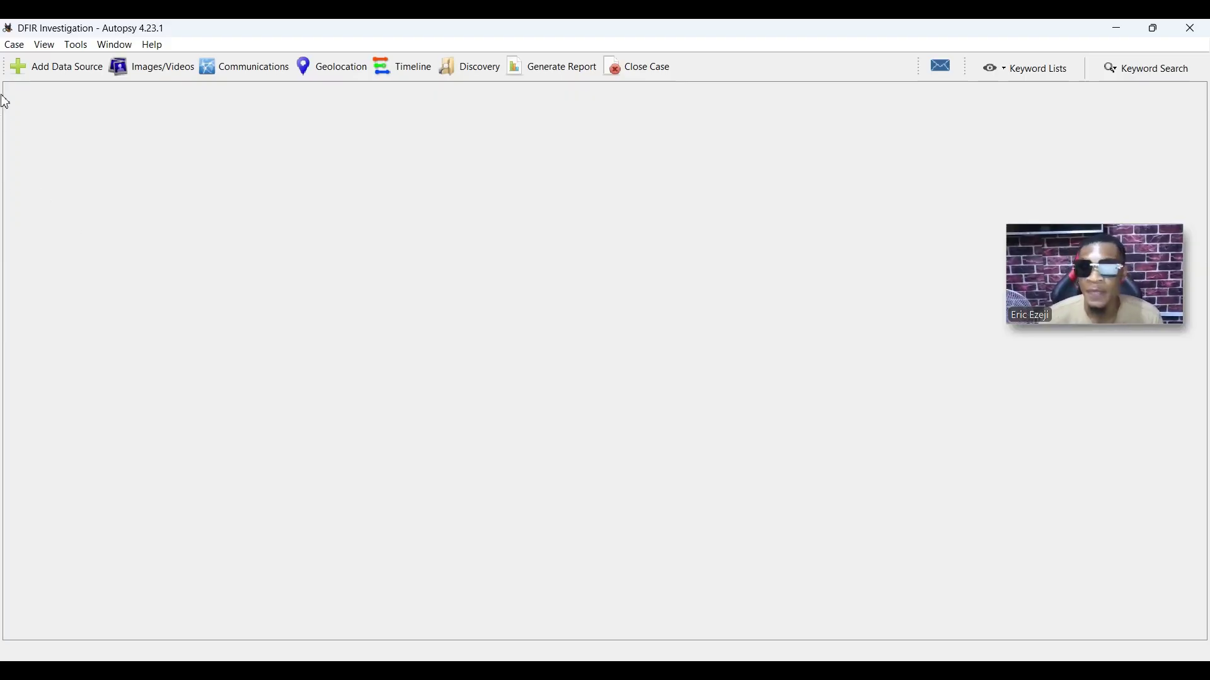
- Start adding a data source with a host name generated from its name, and choose Disk Image or VM File as the type
click(44, 70)
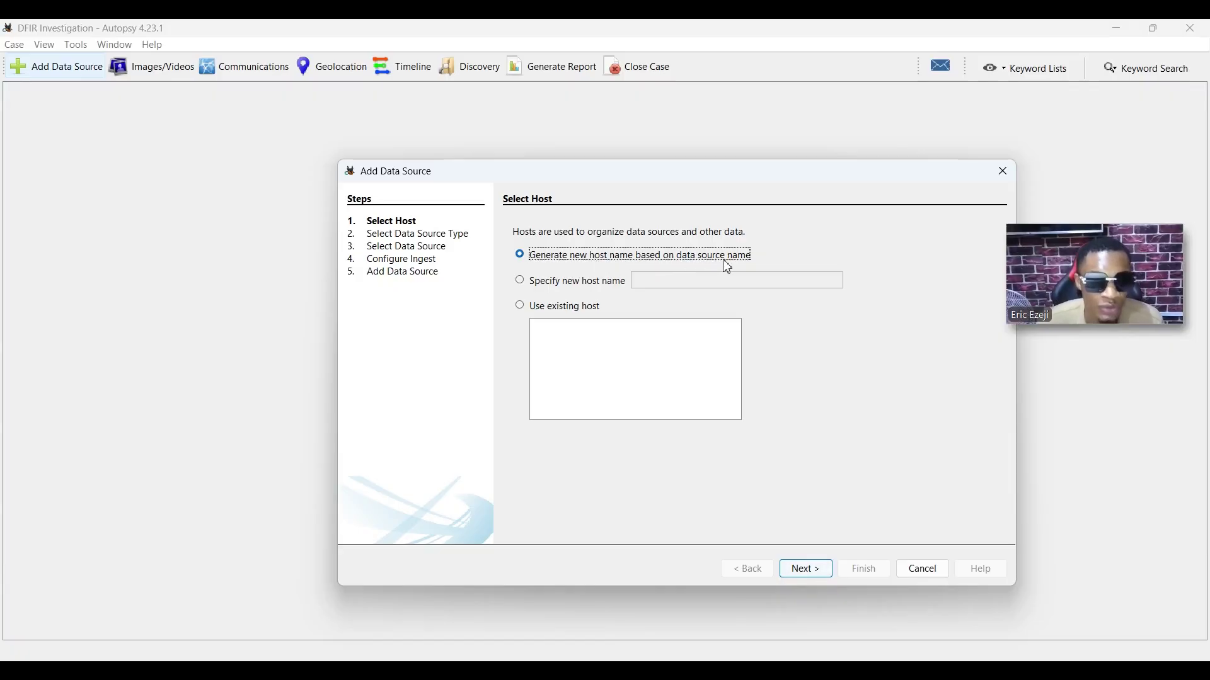
click(807, 569)
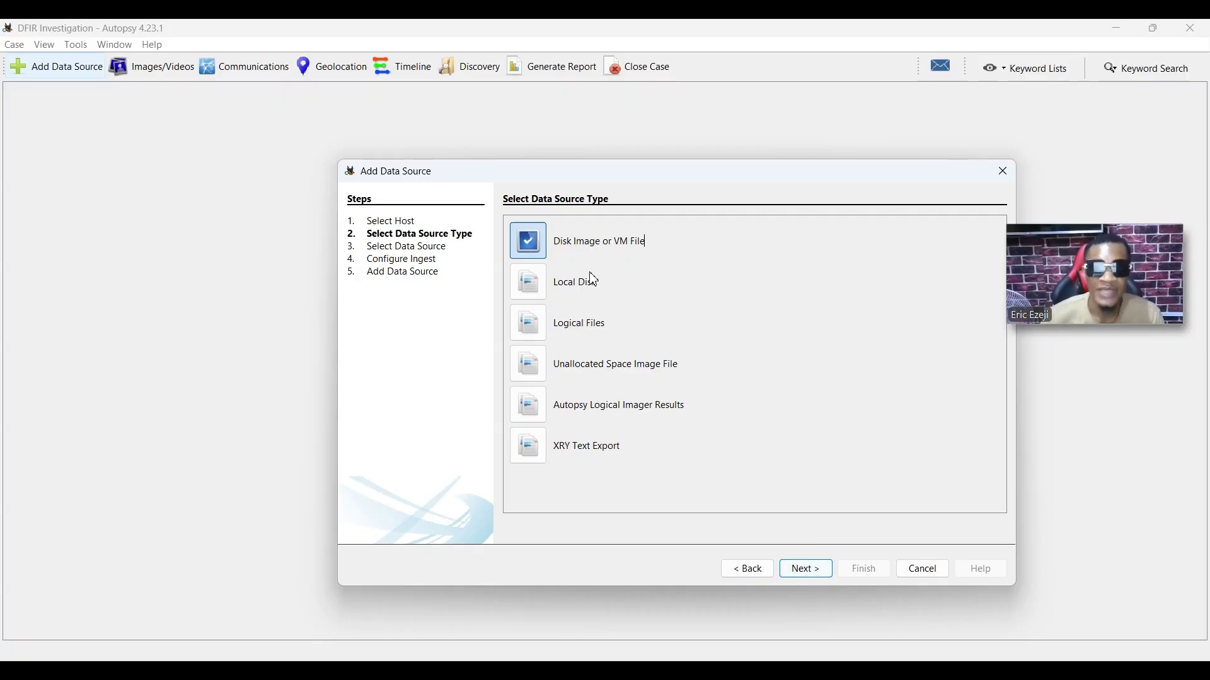
click(535, 288)
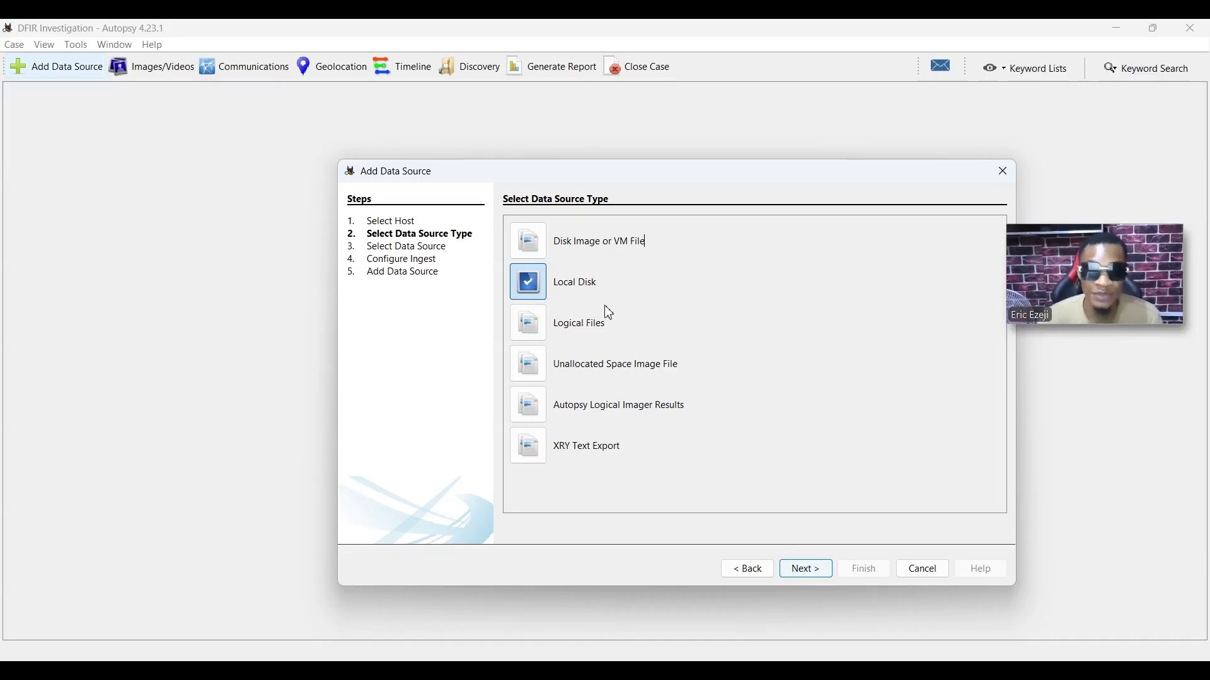
click(545, 339)
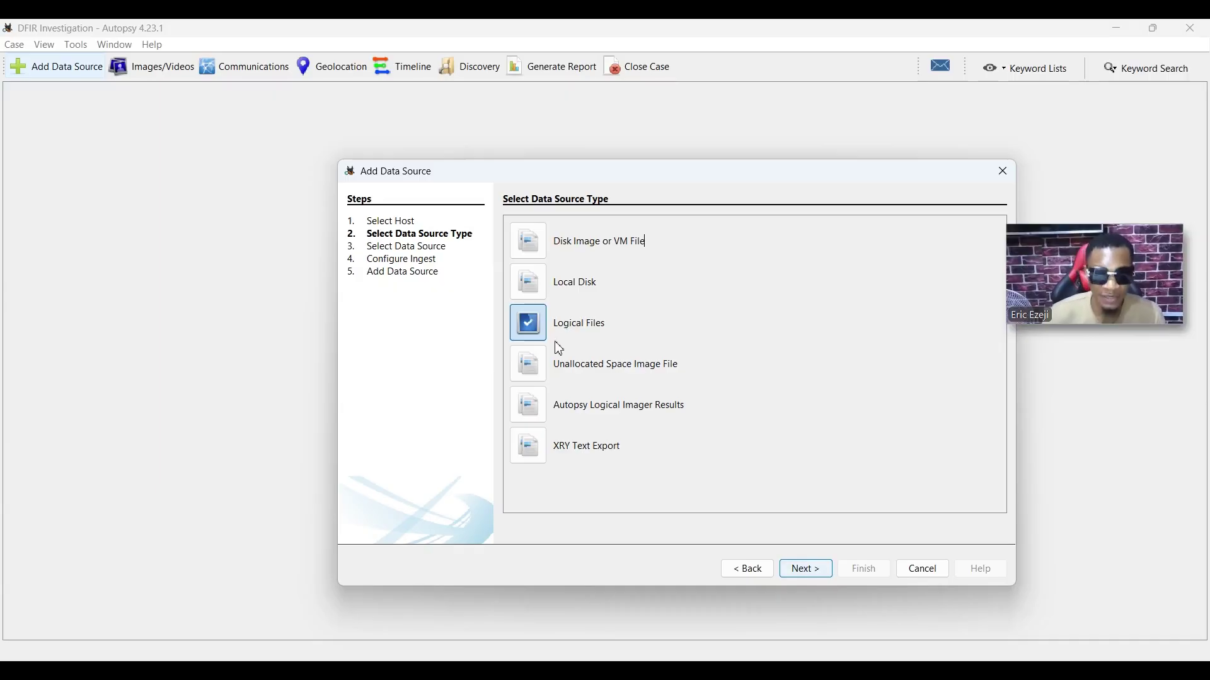
click(536, 374)
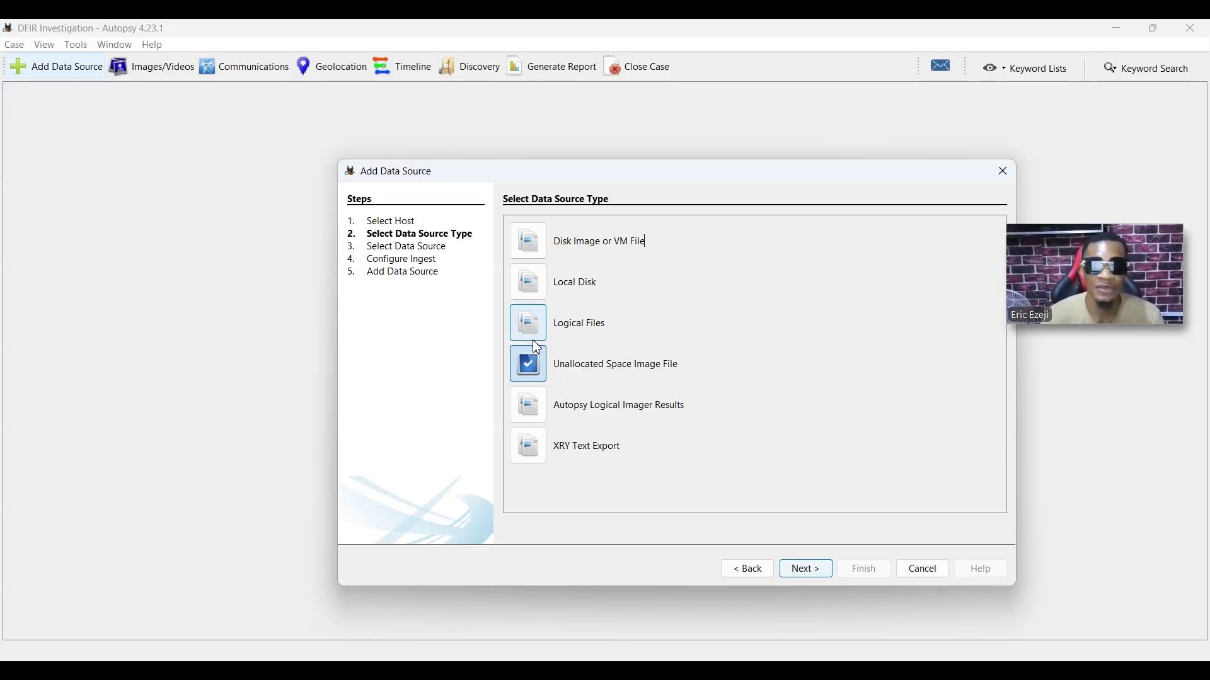
click(539, 248)
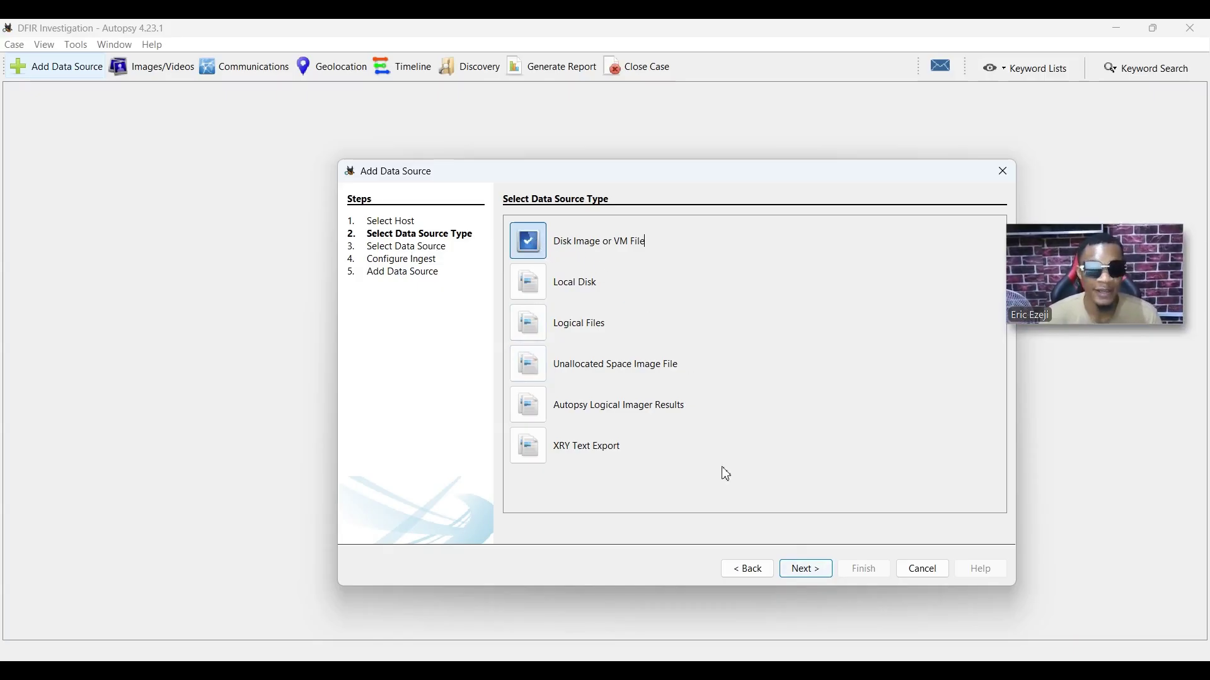
click(808, 576)
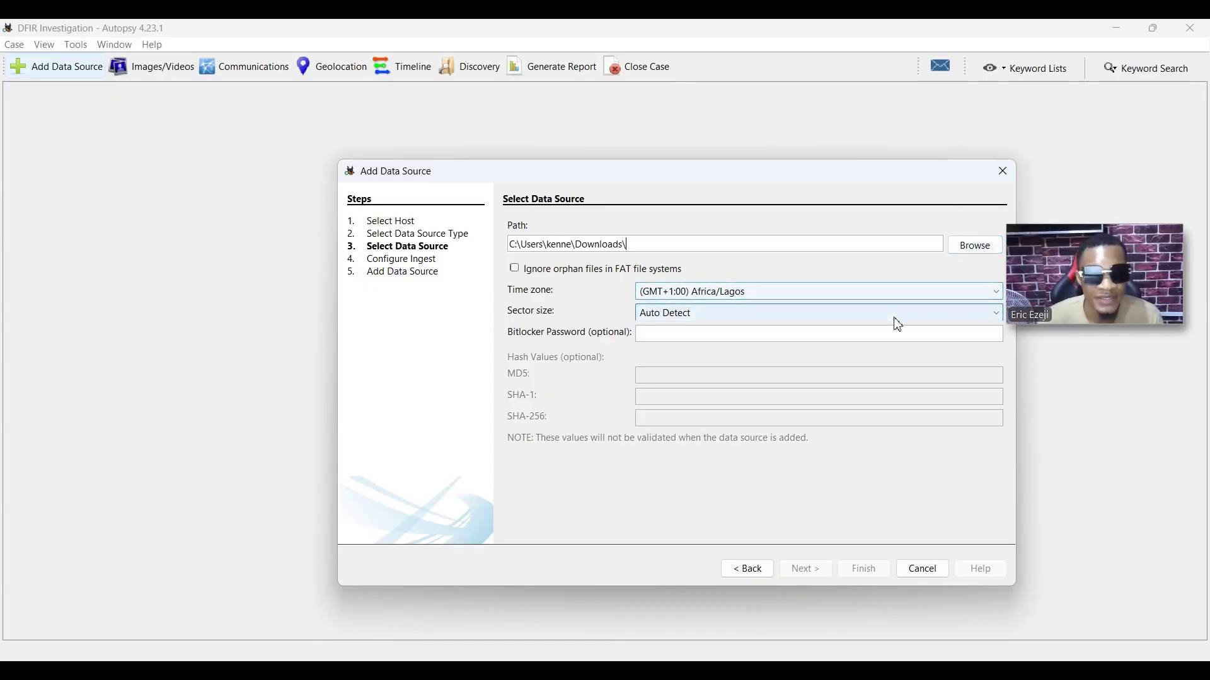
- Switch to the browser and open the nps-2009-ntfs1 file listing from Digital Corpora's Disk Images page
click(764, 671)
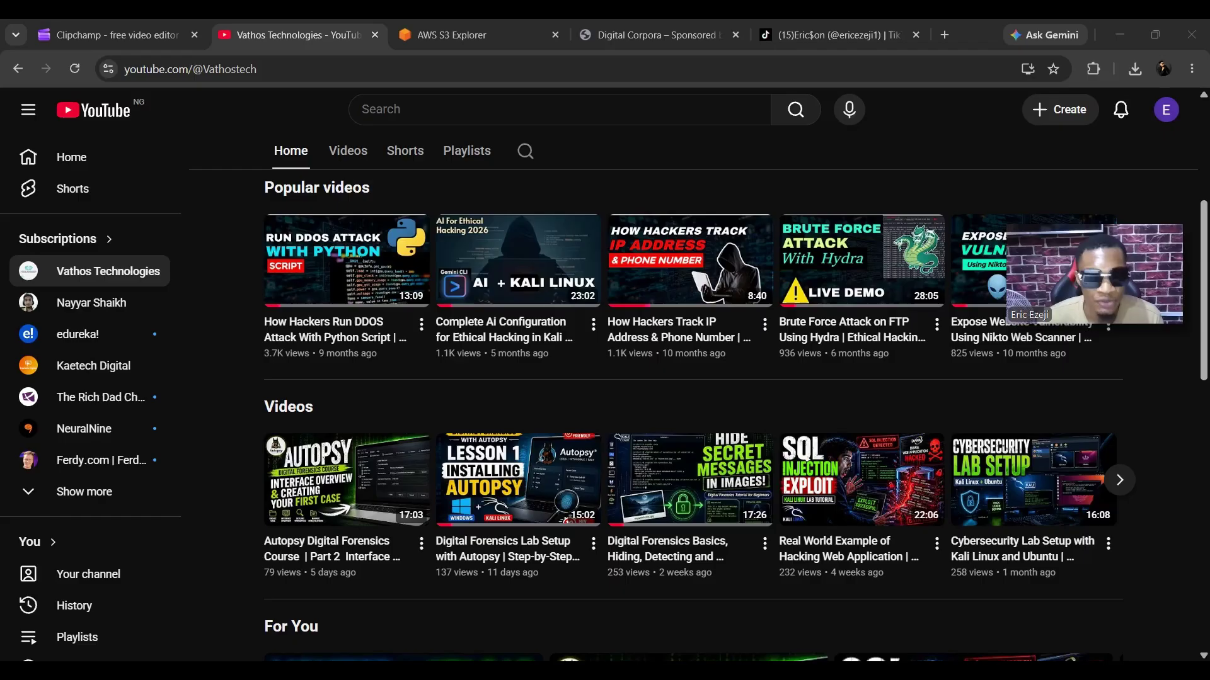
click(654, 29)
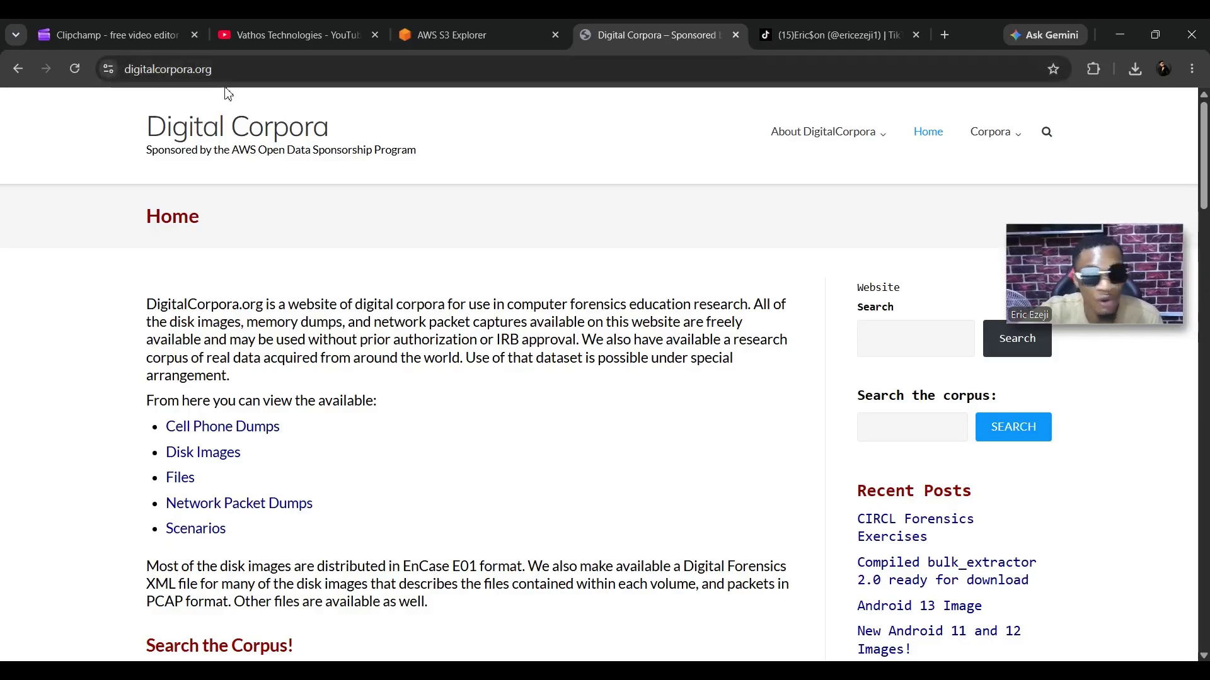
click(202, 458)
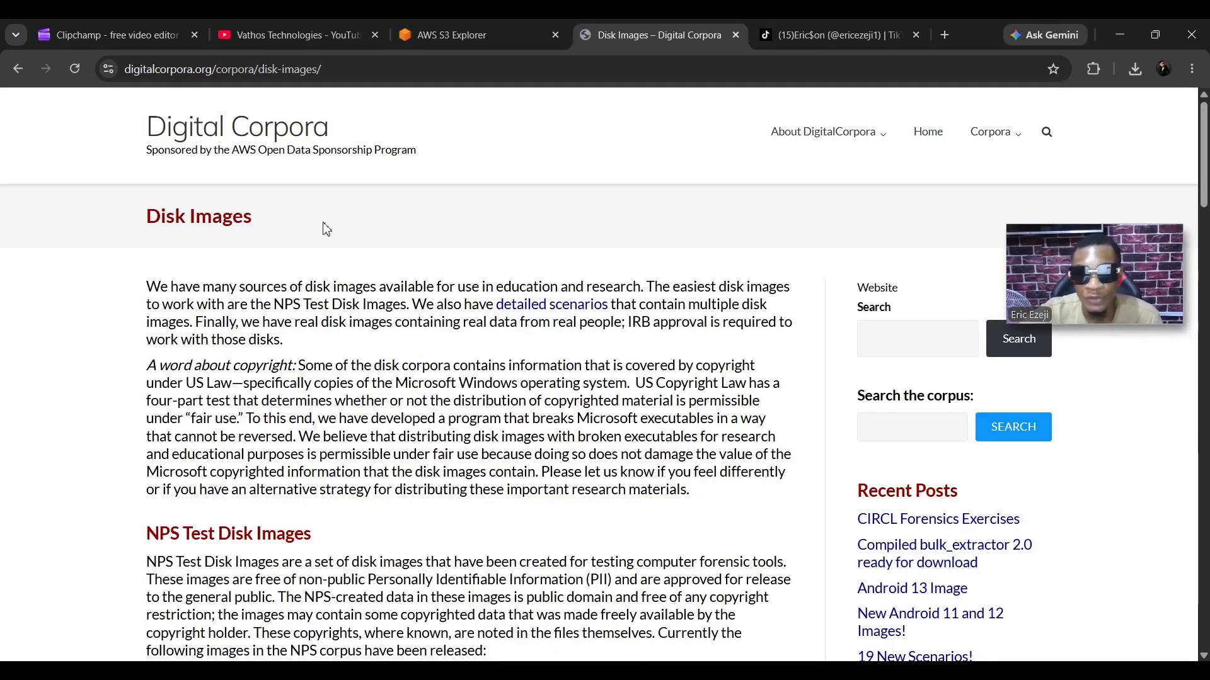
scroll(358, 281, down, 5)
scroll(358, 281, down, 6)
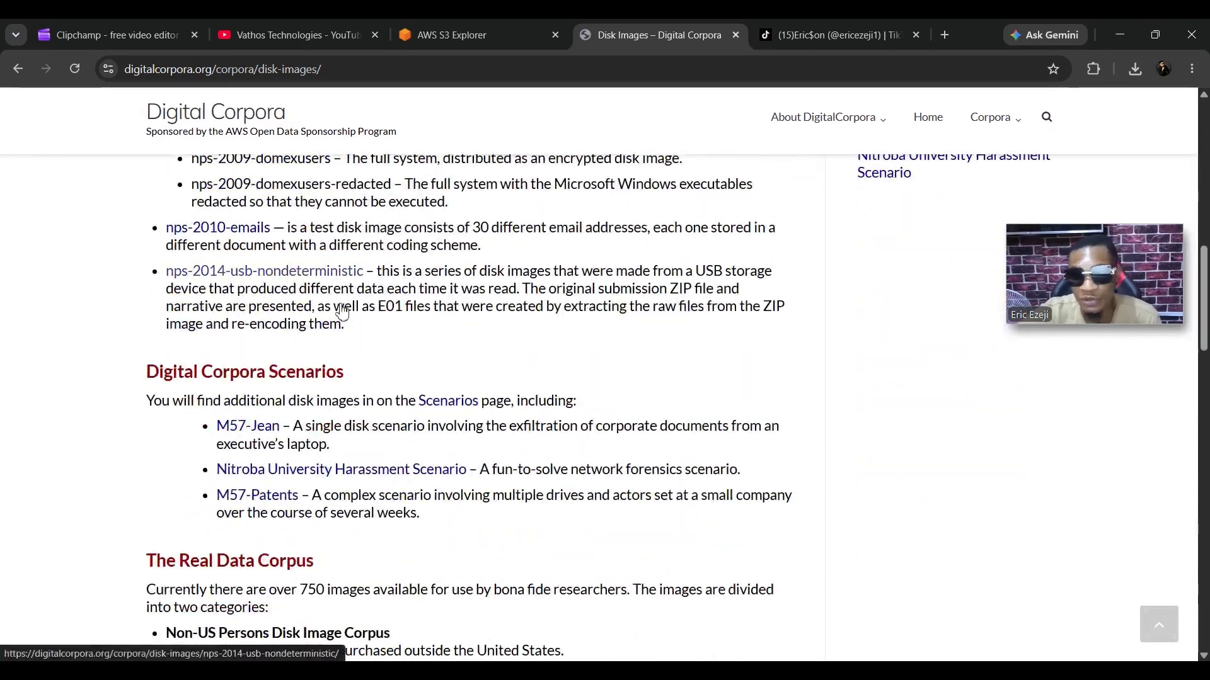
scroll(208, 353, up, 7)
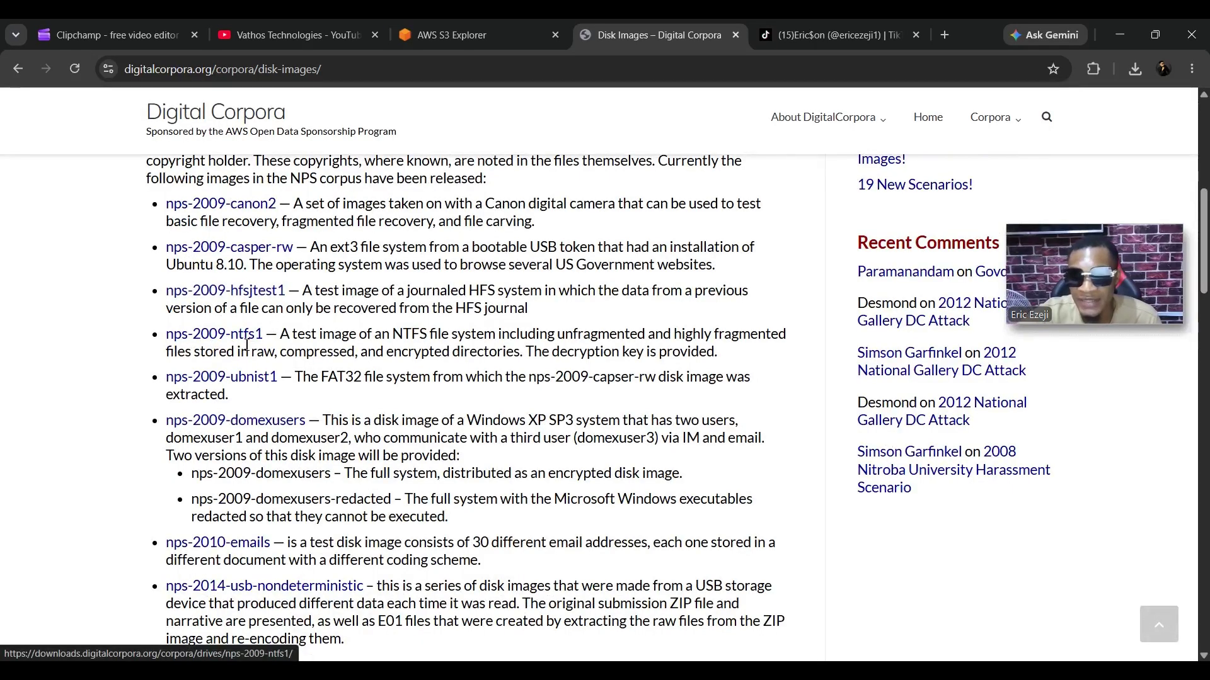
click(205, 339)
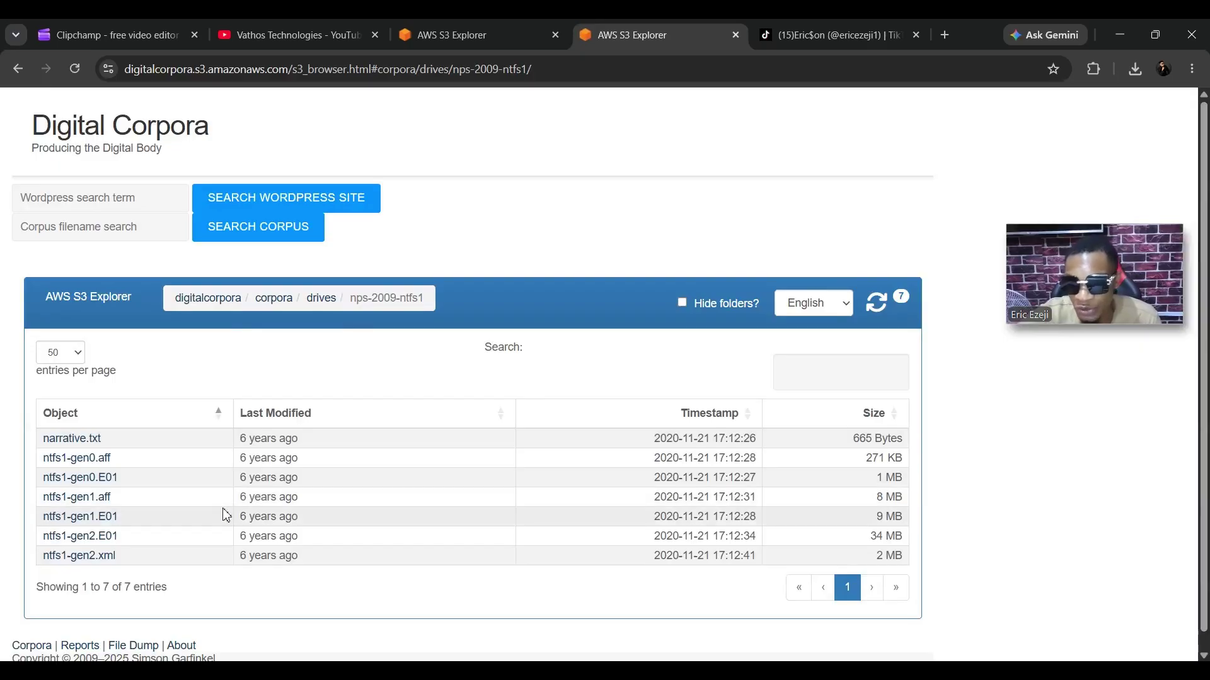
- Download the ntfs1-gen2.E01 disk image and check for it in the download history and the Downloads folder
click(99, 546)
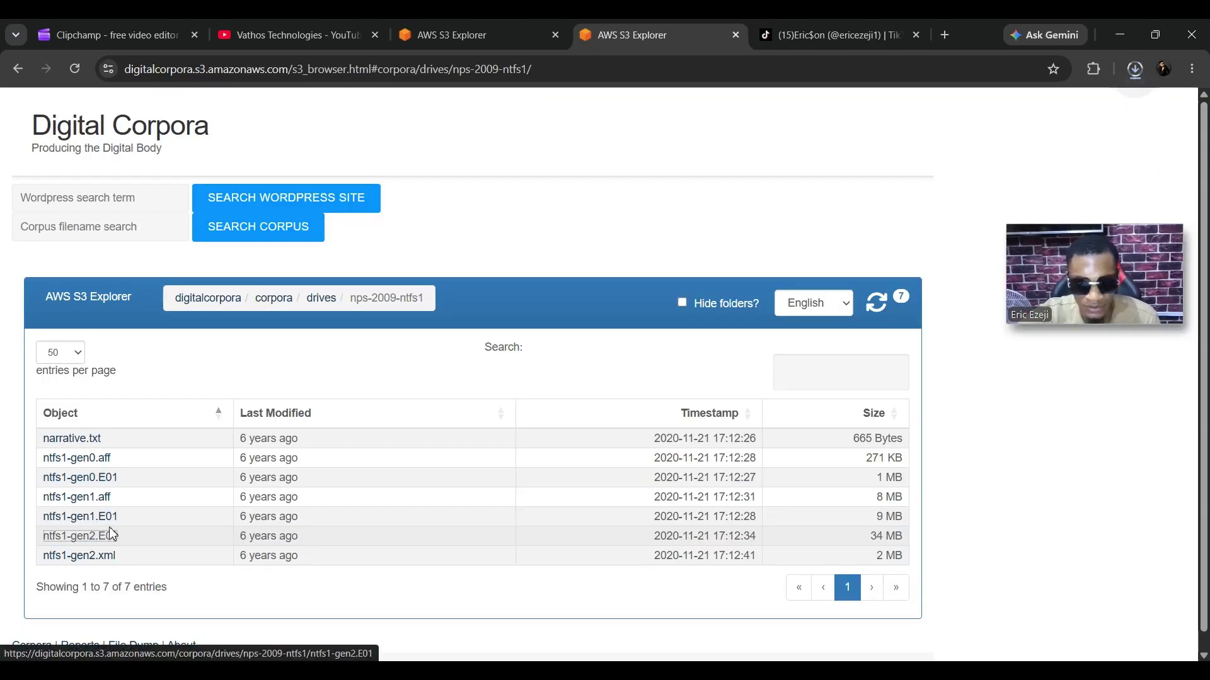
click(1135, 68)
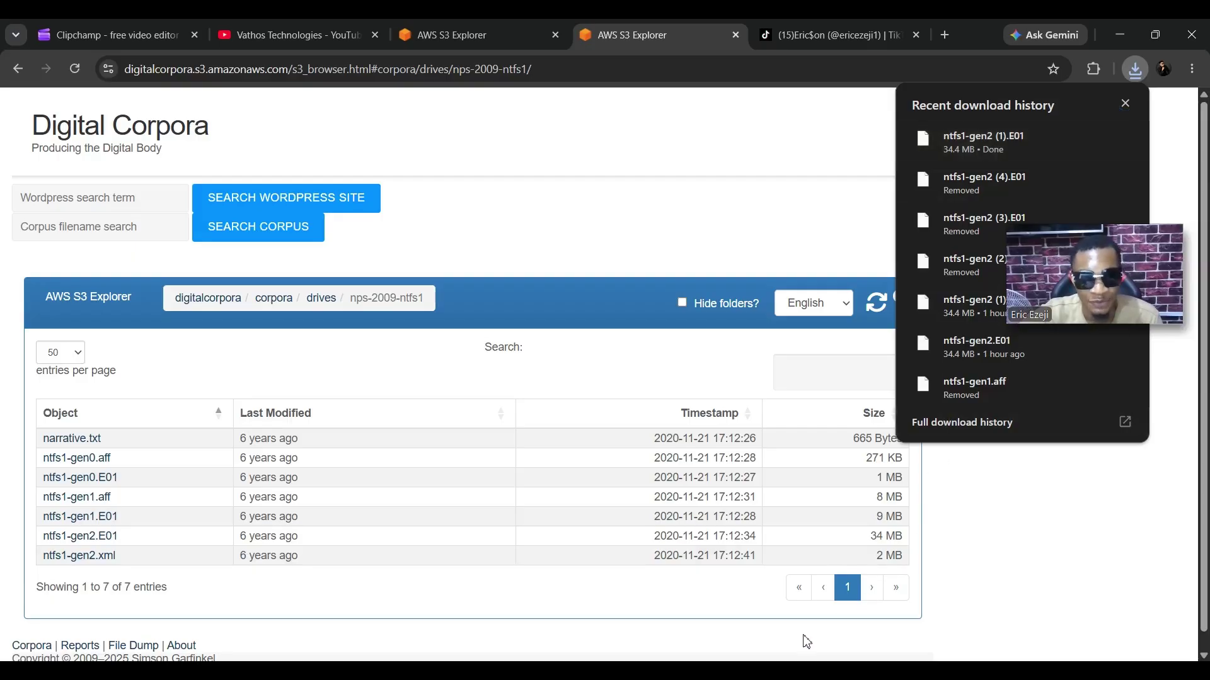
key(super+e)
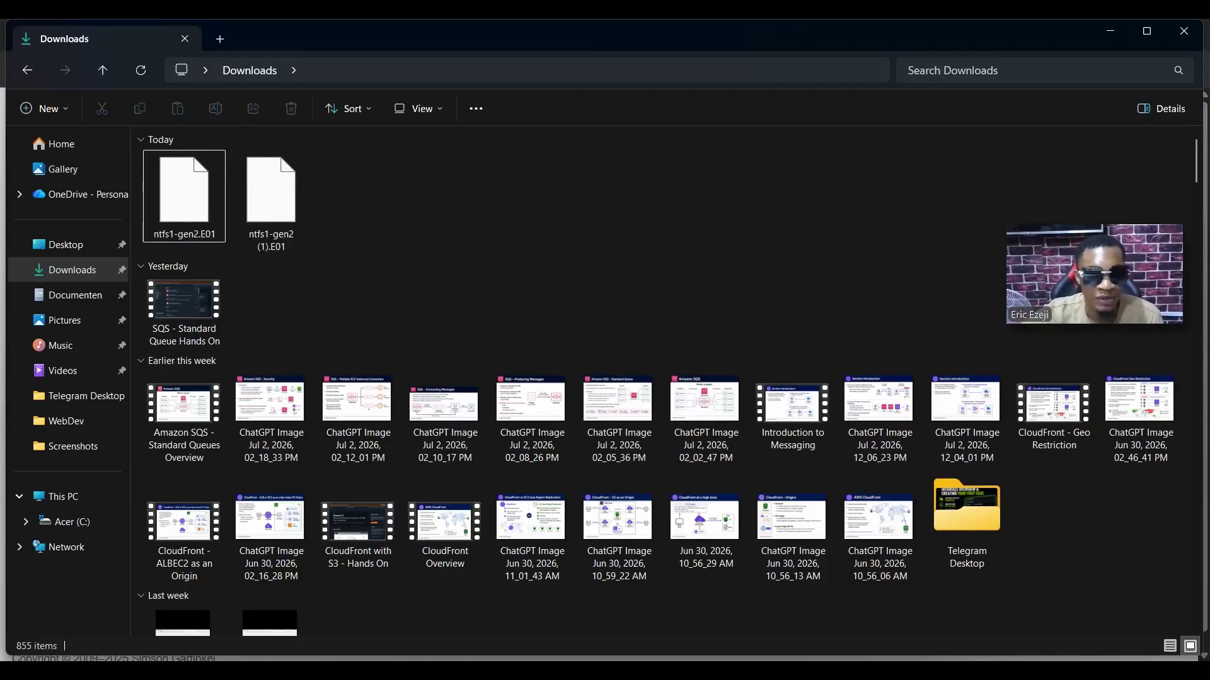
- Return to Autopsy, select ntfs1-gen2.E01 from Downloads as the data source path, and proceed to the ingest configuration
key(alt+Tab)
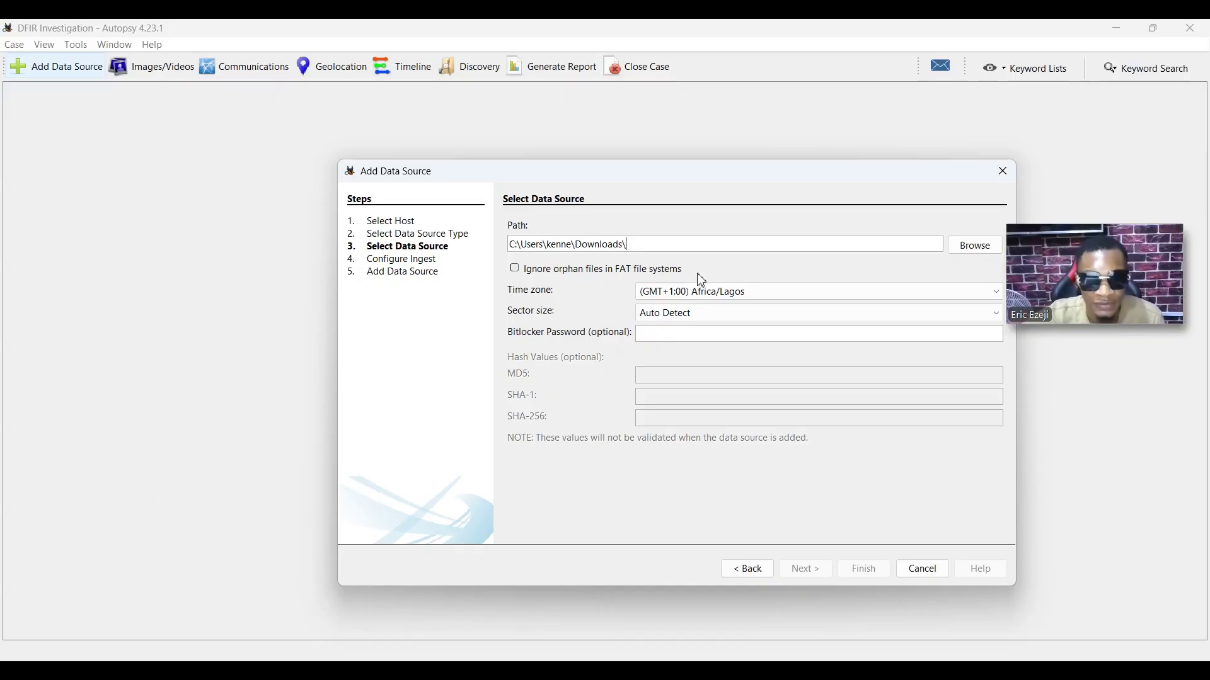
click(974, 247)
drag(1066, 248, 1094, 153)
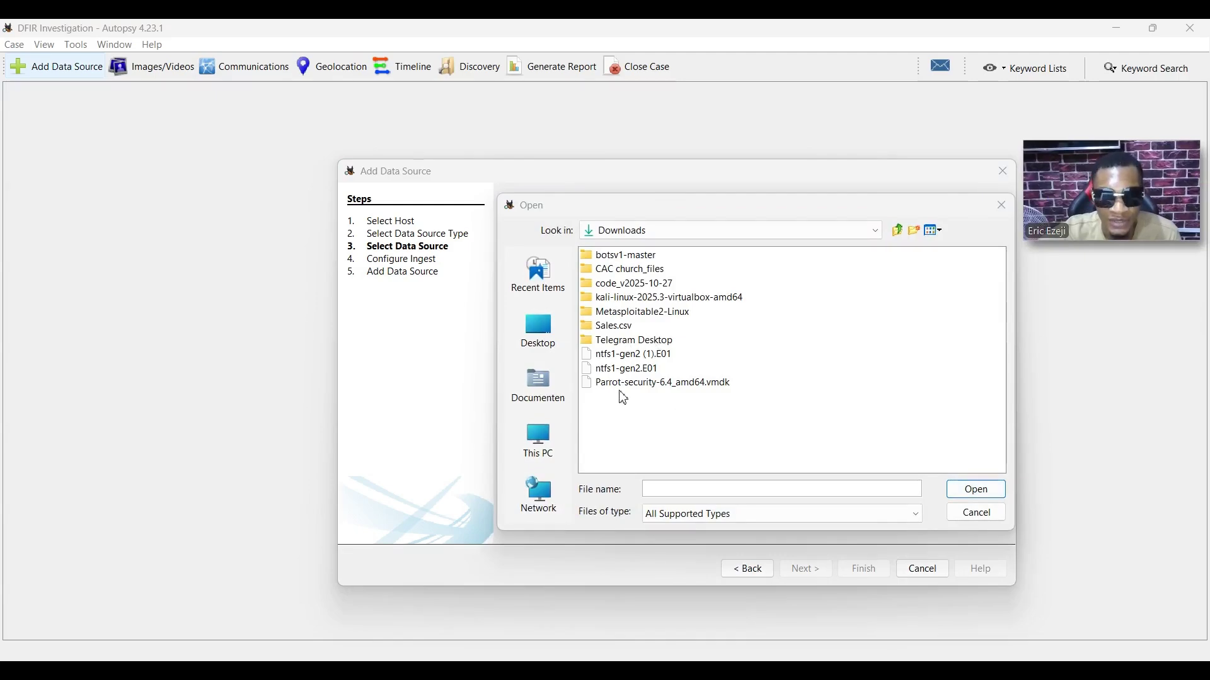
click(631, 371)
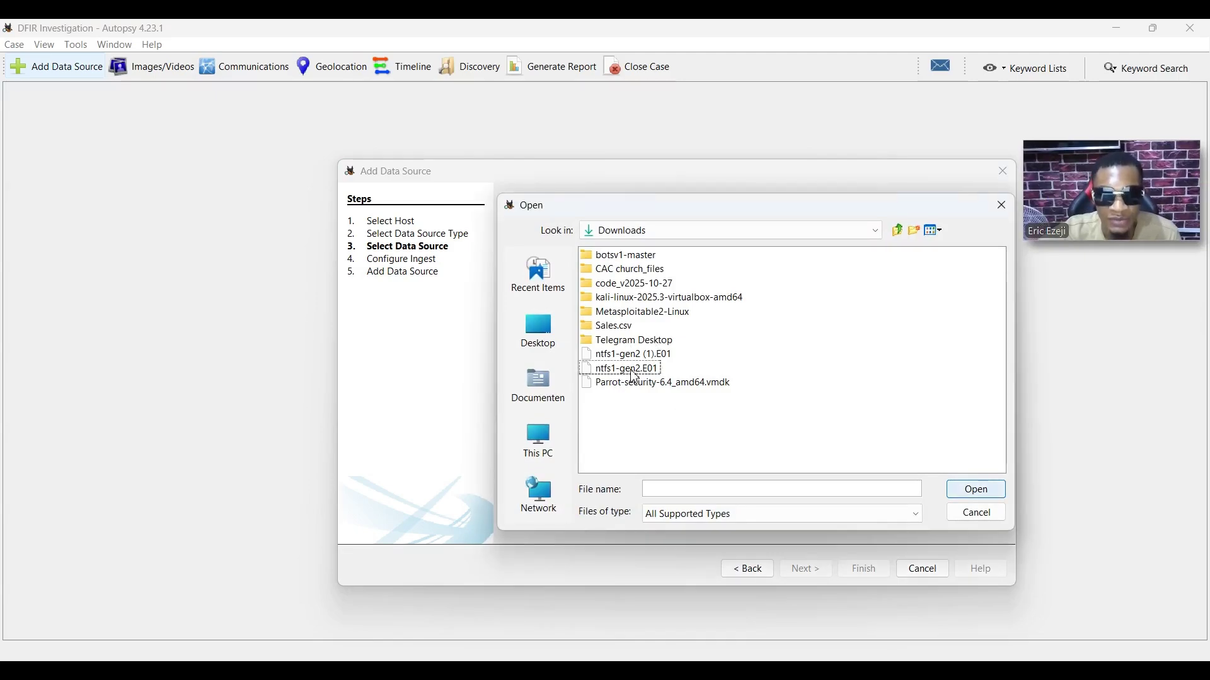
click(964, 491)
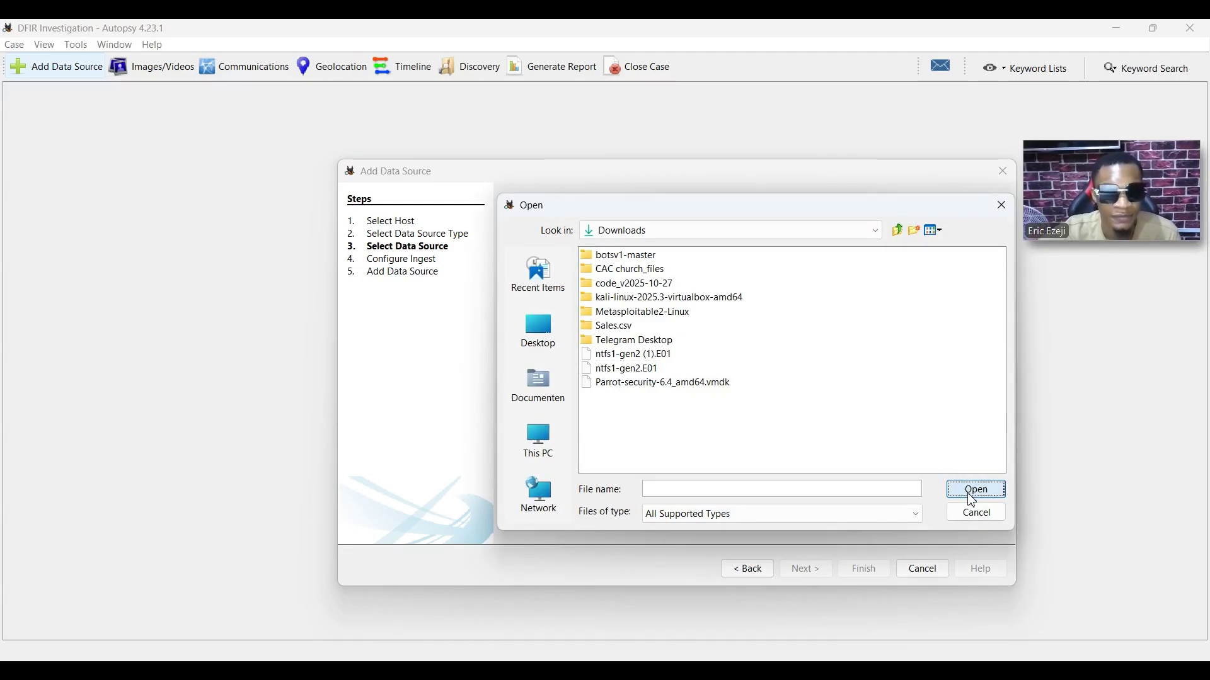
click(630, 370)
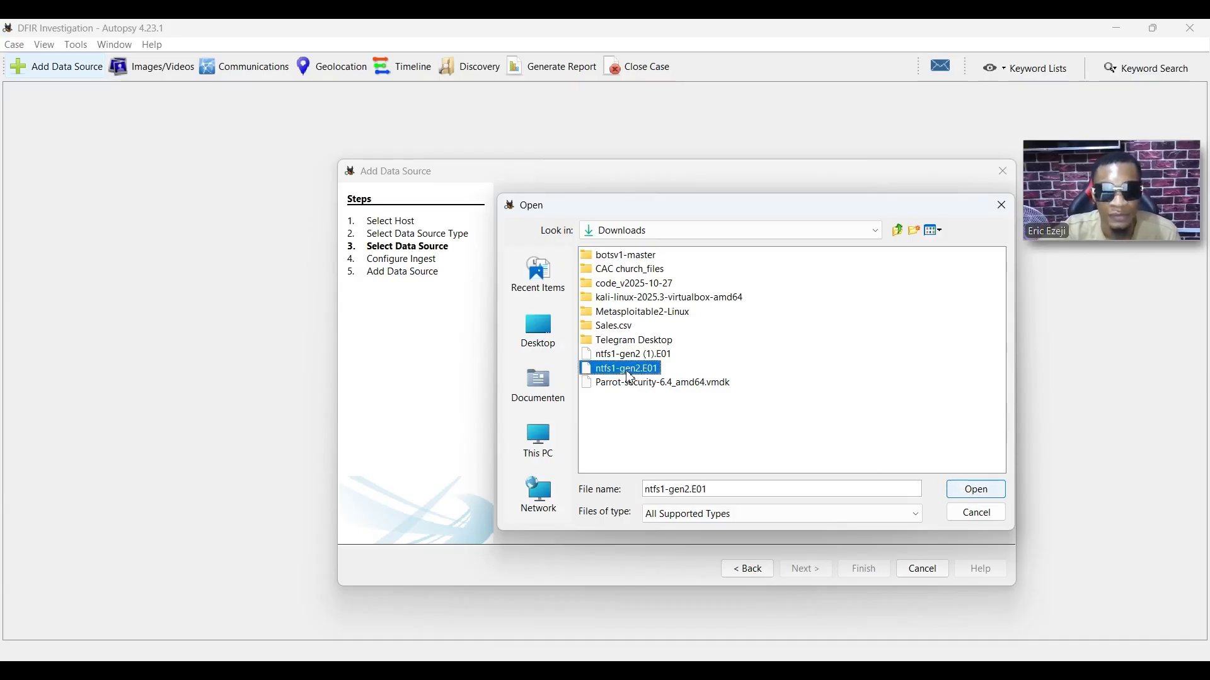
click(973, 491)
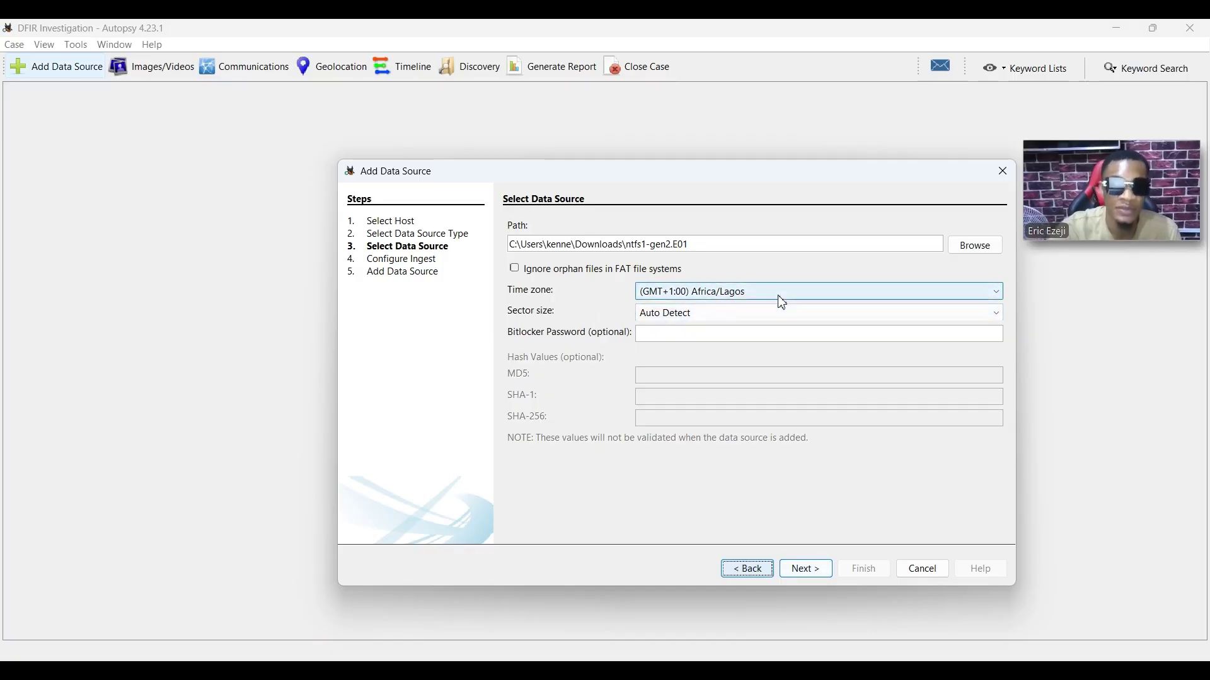
click(808, 570)
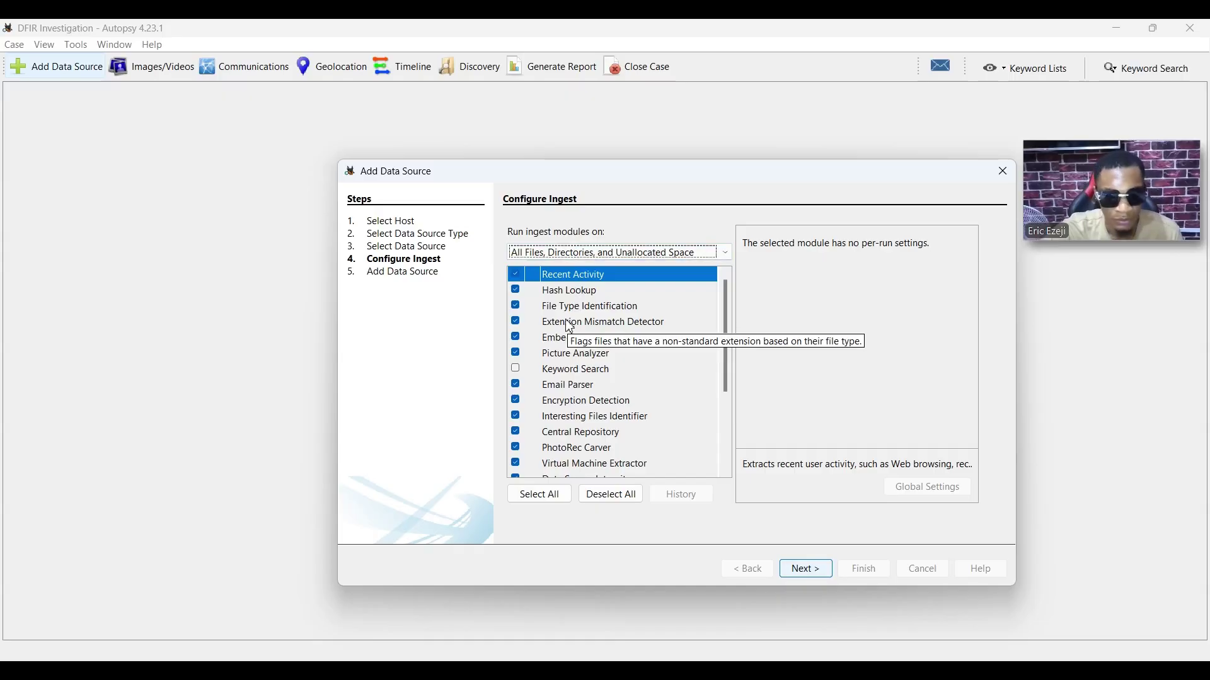
- Review the list of ingest modules available for the data source
scroll(570, 327, down, 2)
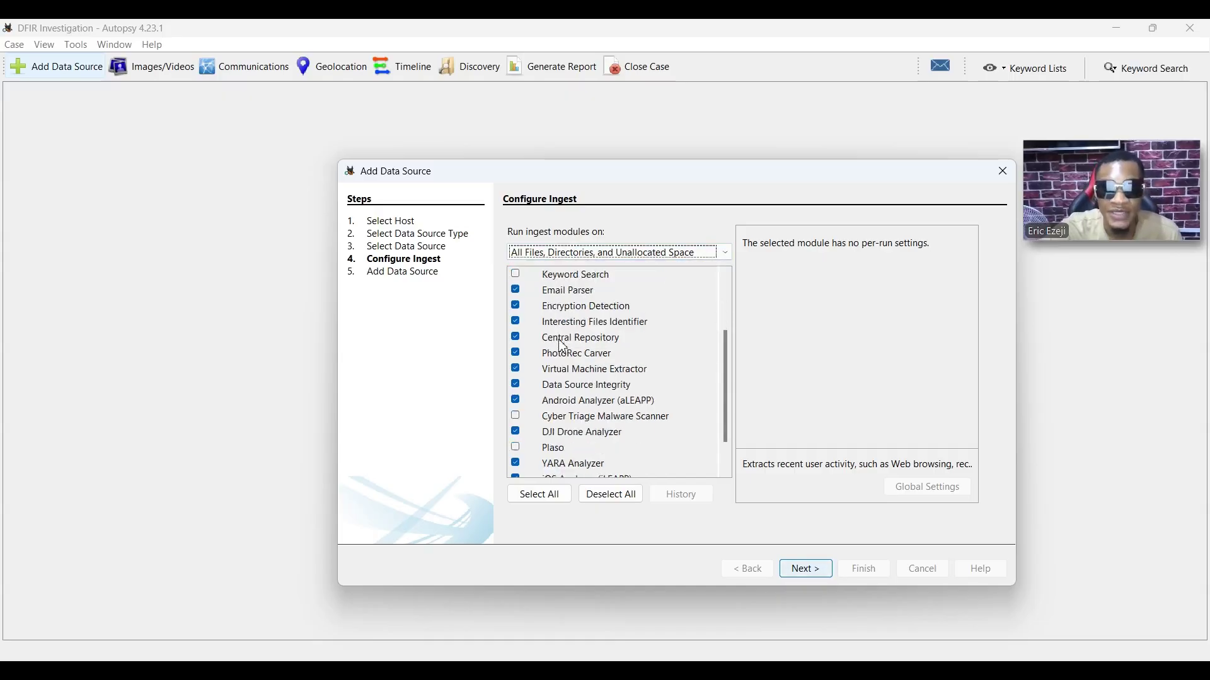
scroll(571, 369, up, 1)
scroll(571, 369, up, 1)
scroll(572, 349, down, 1)
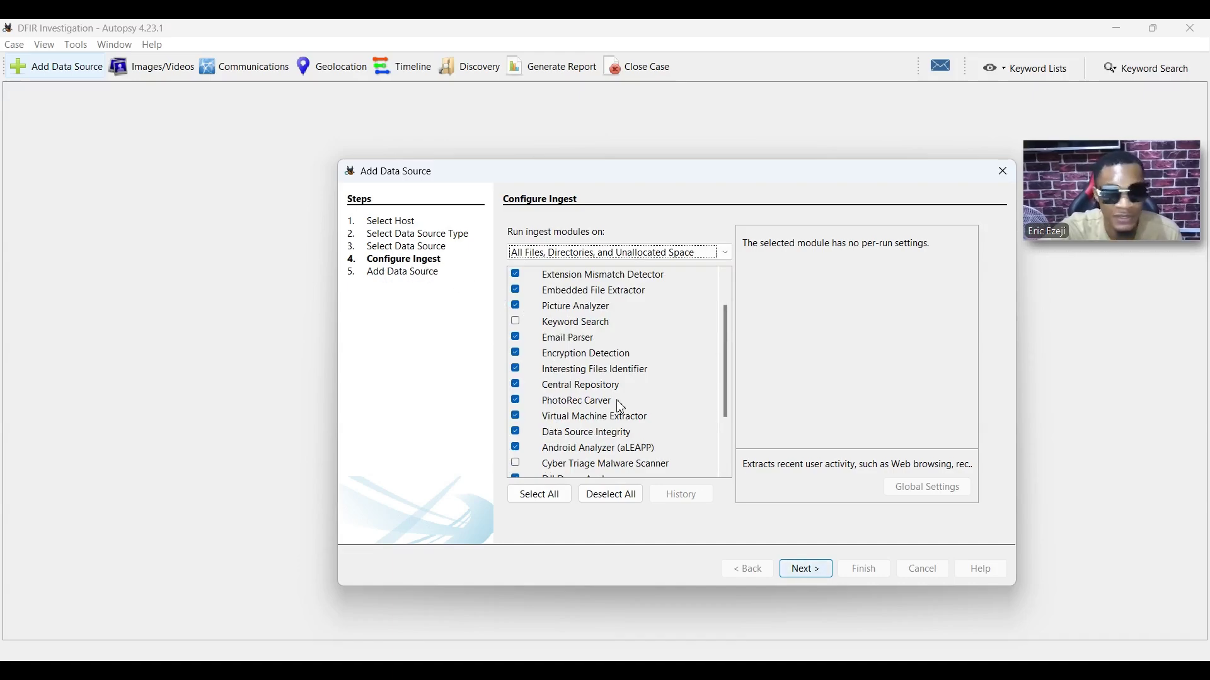
scroll(560, 324, down, 1)
scroll(562, 327, up, 2)
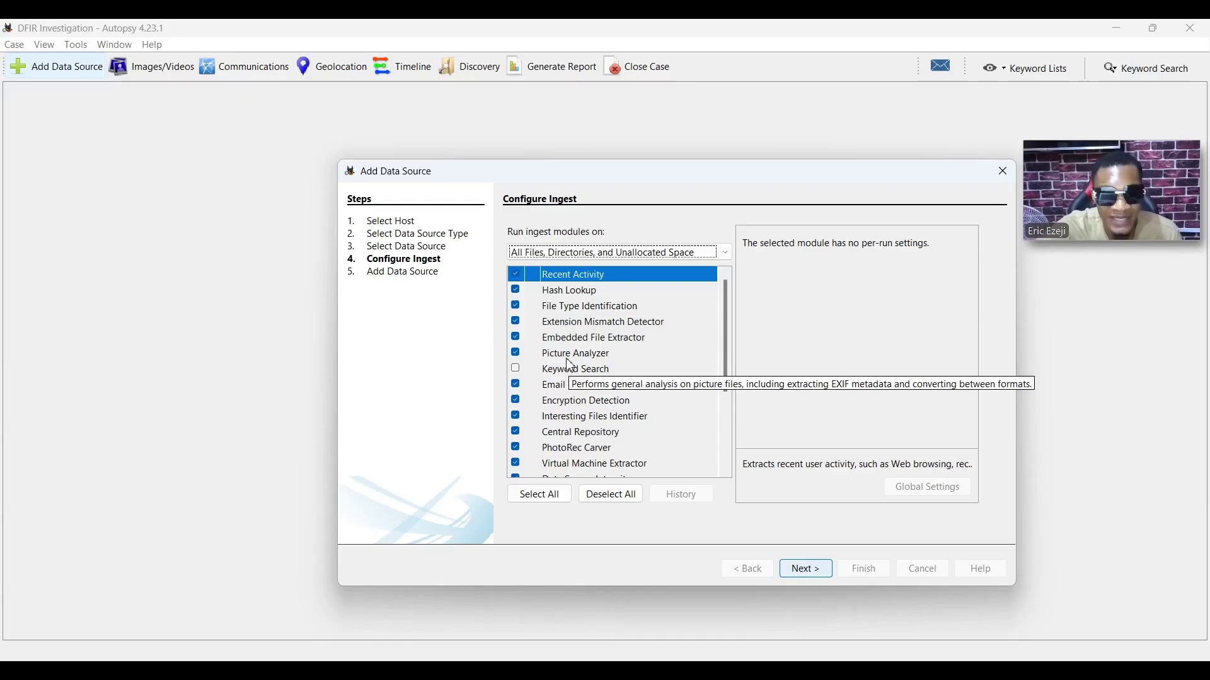
scroll(570, 365, down, 2)
scroll(570, 366, down, 1)
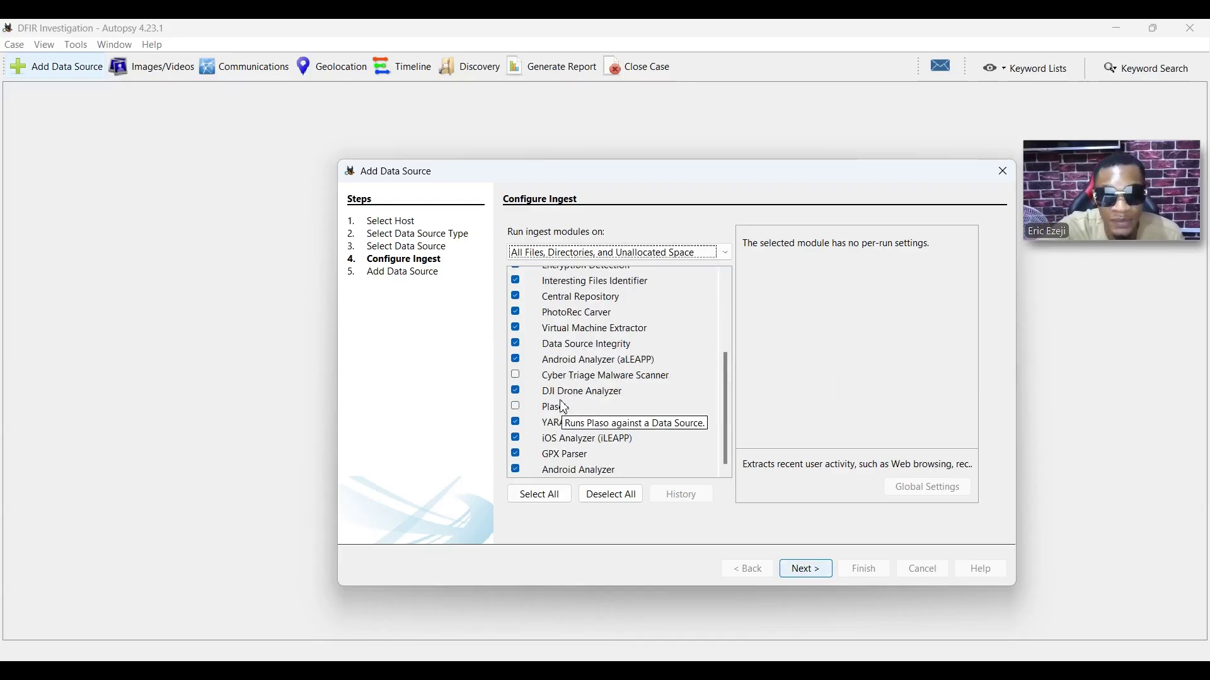
- Check the Cyber Triage Malware Scanner's ingest settings, leave that module disabled, and finish adding the data source
click(516, 377)
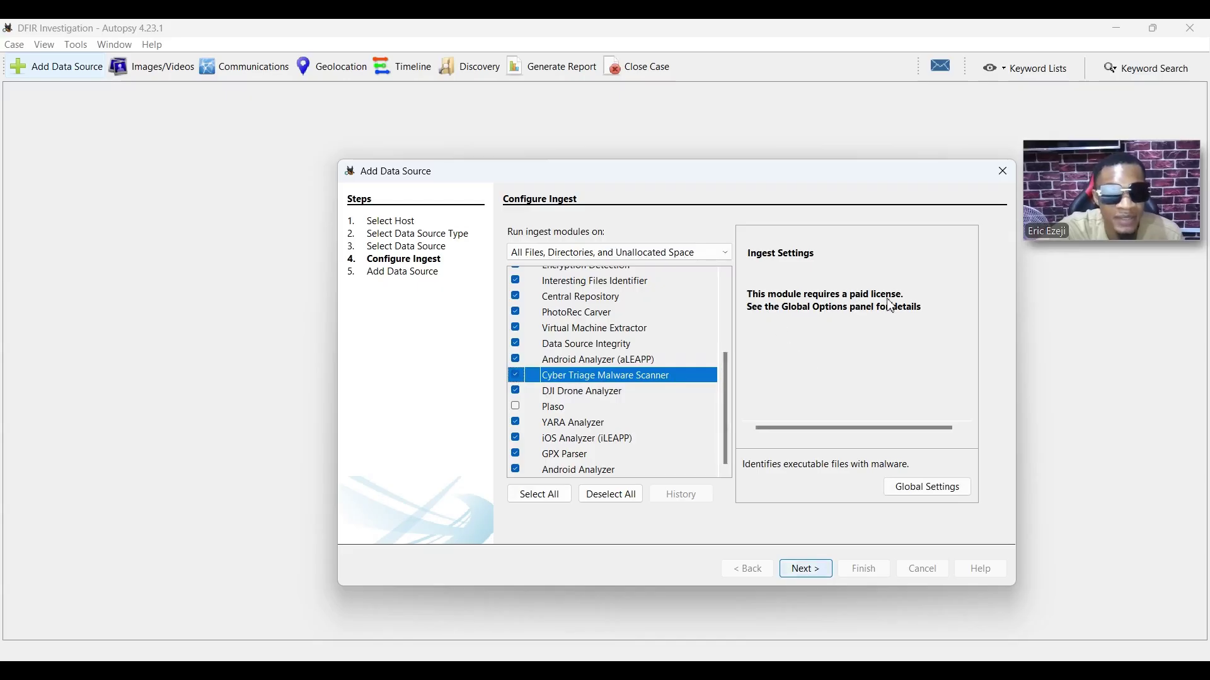
click(517, 376)
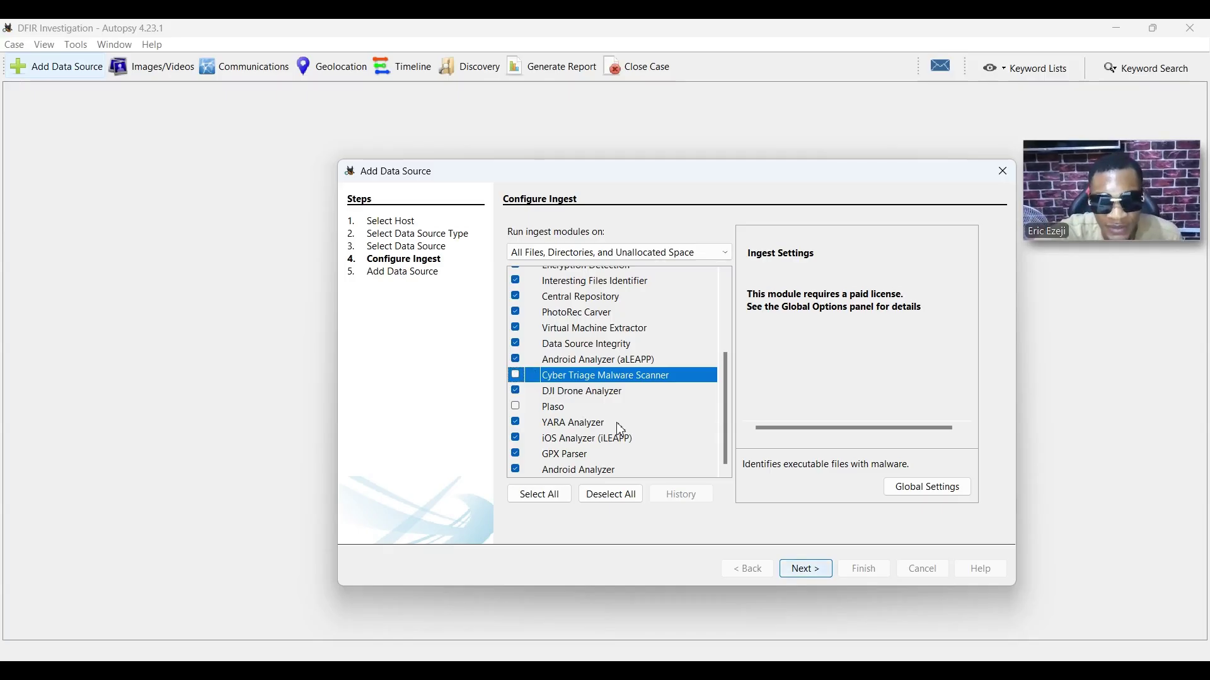
scroll(567, 384, up, 3)
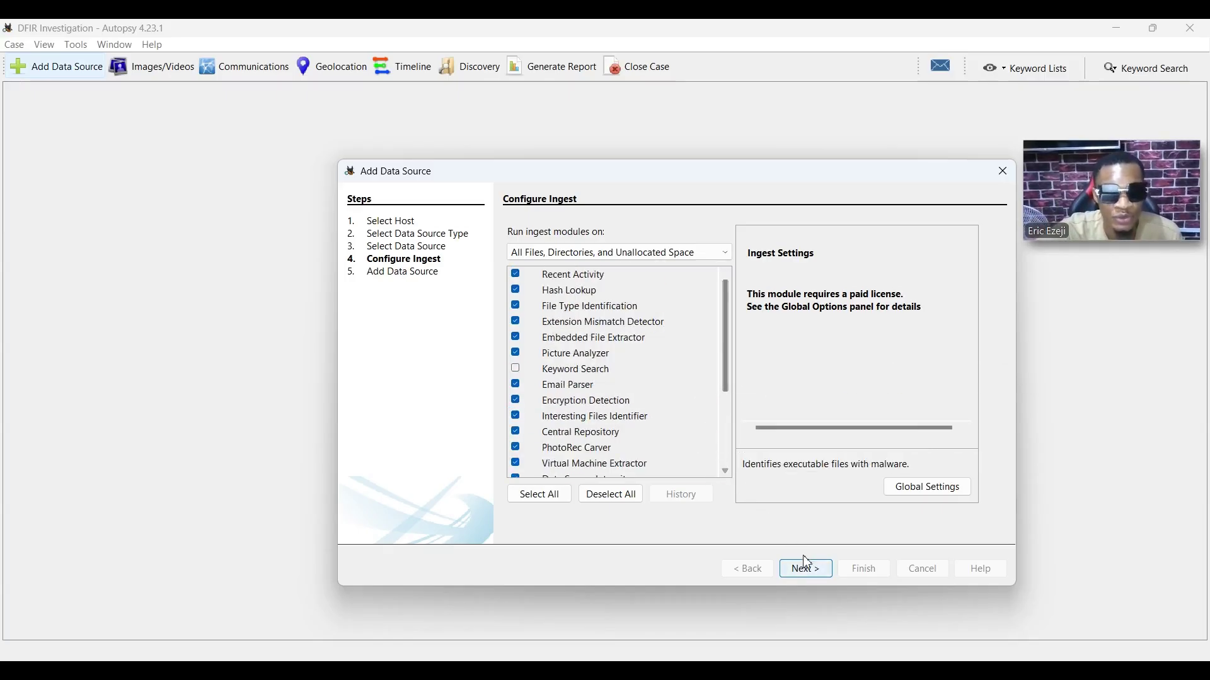
click(821, 576)
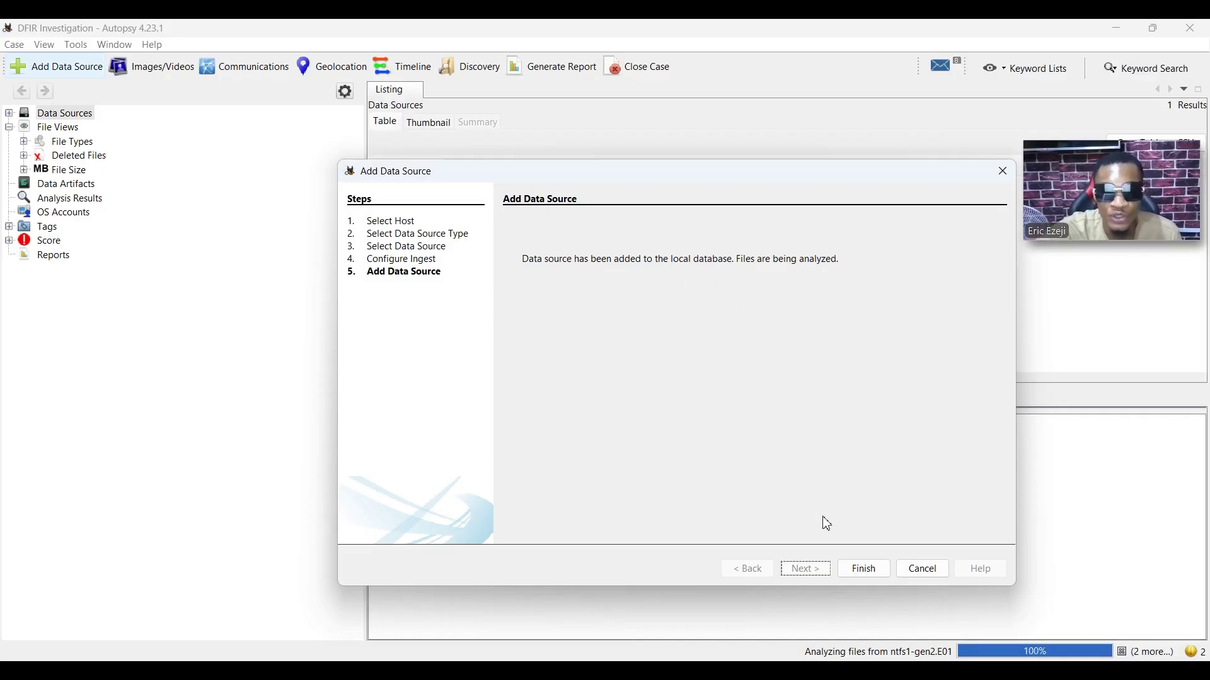
click(860, 570)
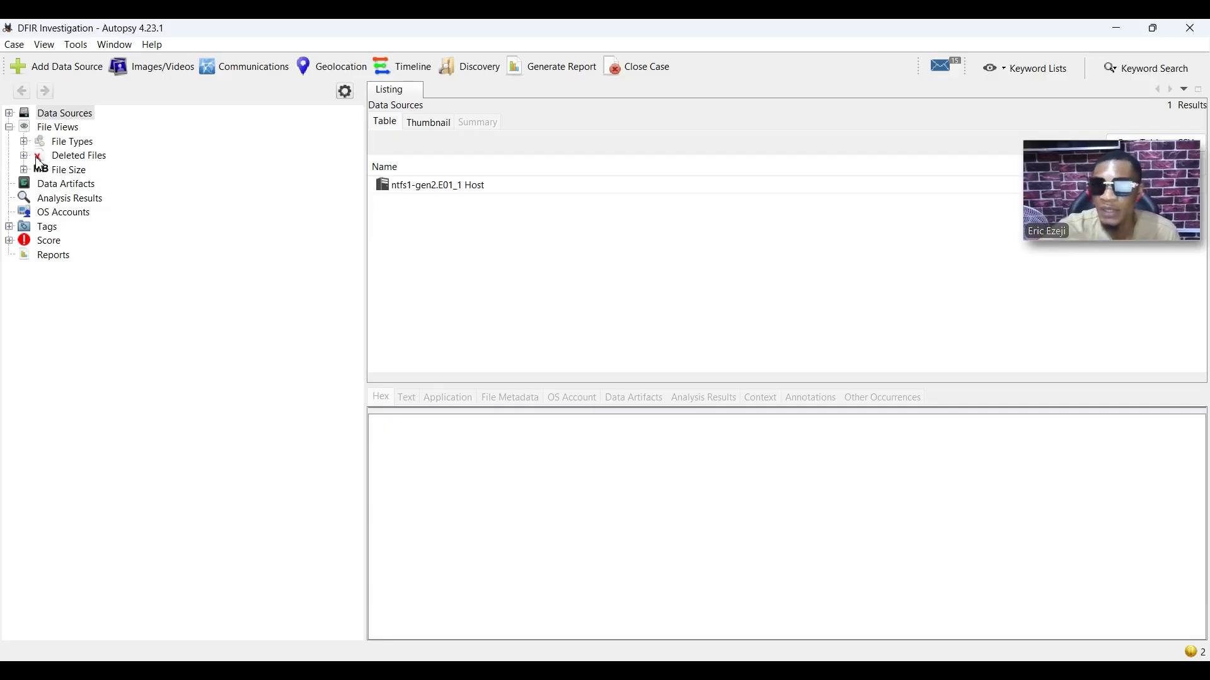
- Look at the ntfs1-gen2.E01_1 Host data source and list the case's image files grouped by extension
click(8, 113)
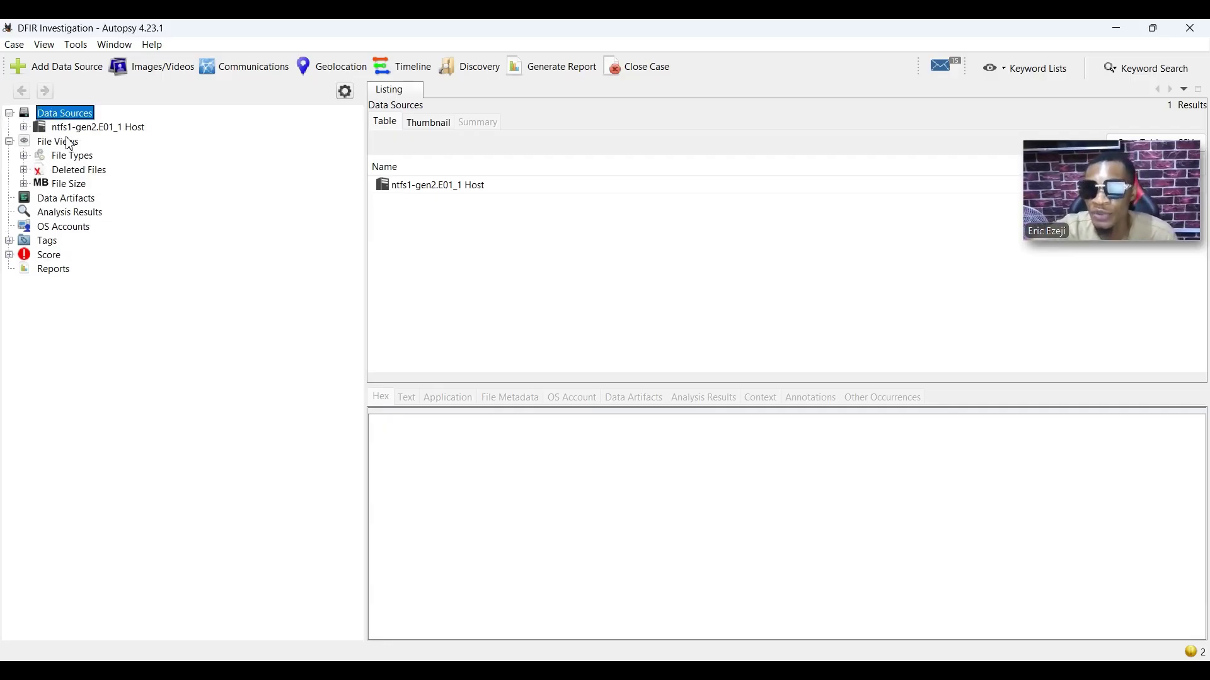
click(117, 132)
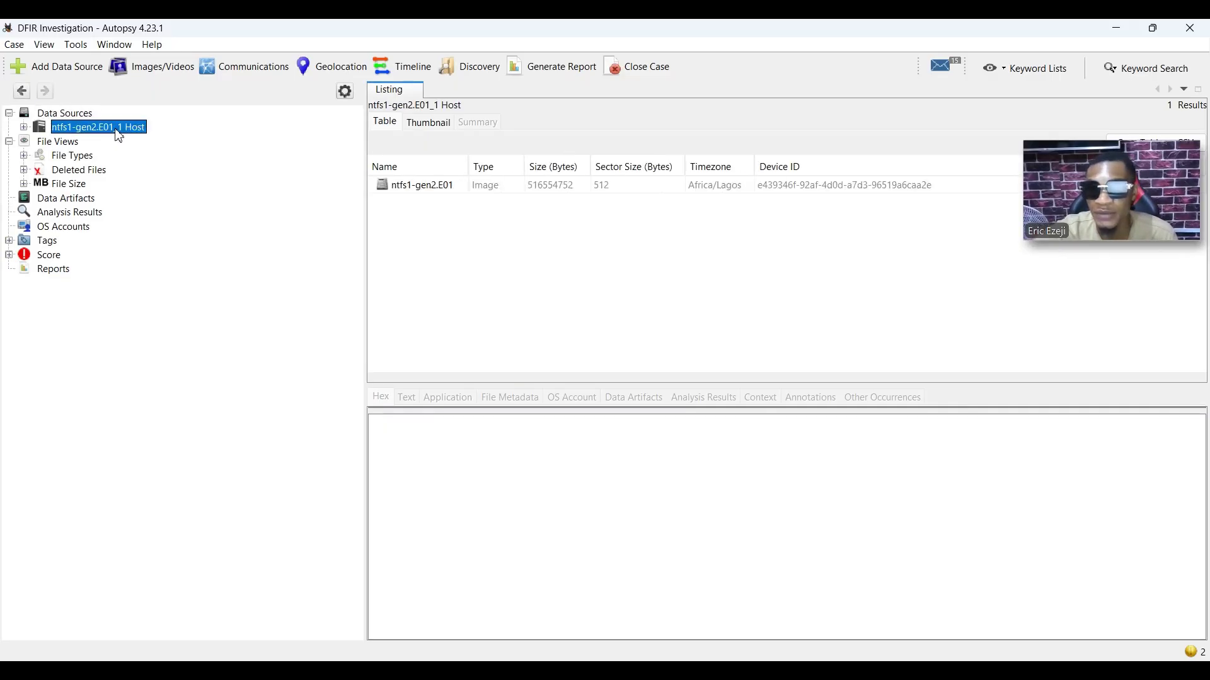
click(9, 142)
click(9, 142)
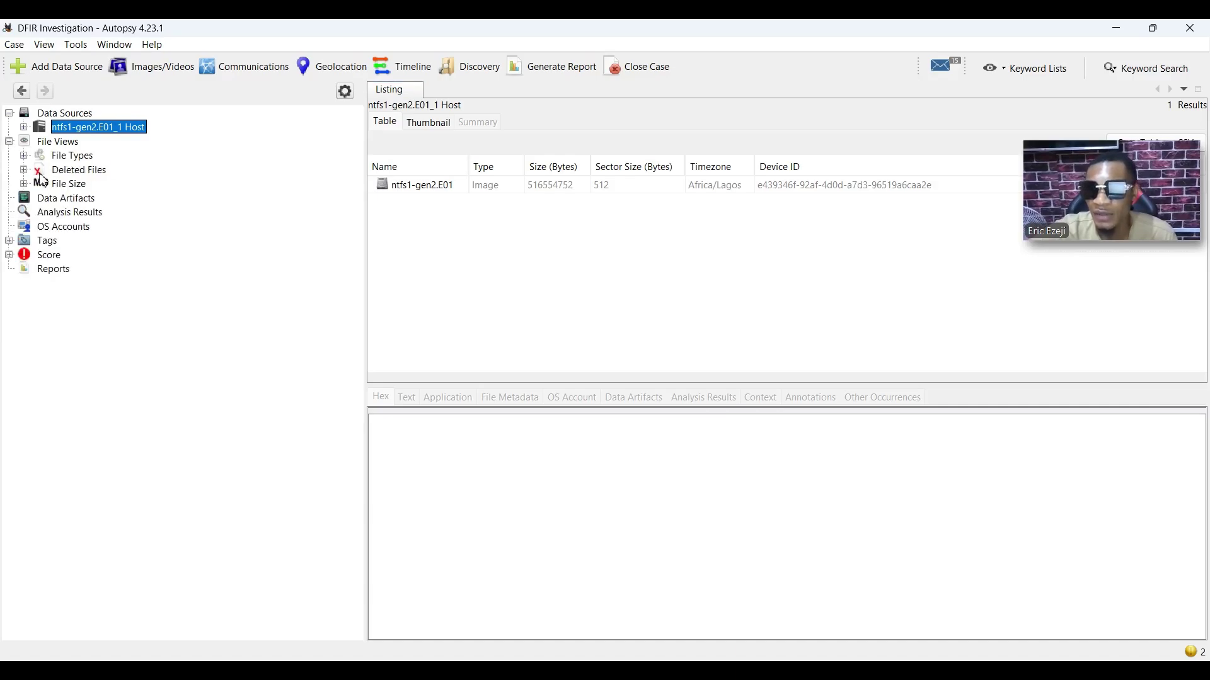
click(25, 154)
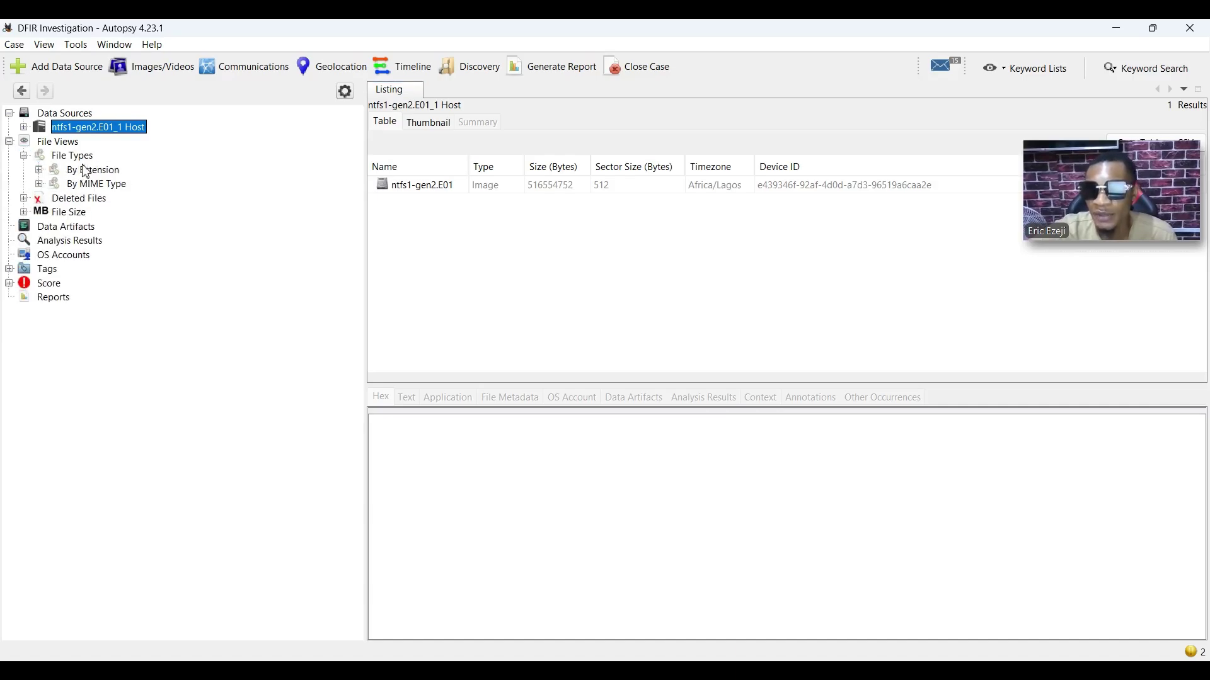
click(39, 170)
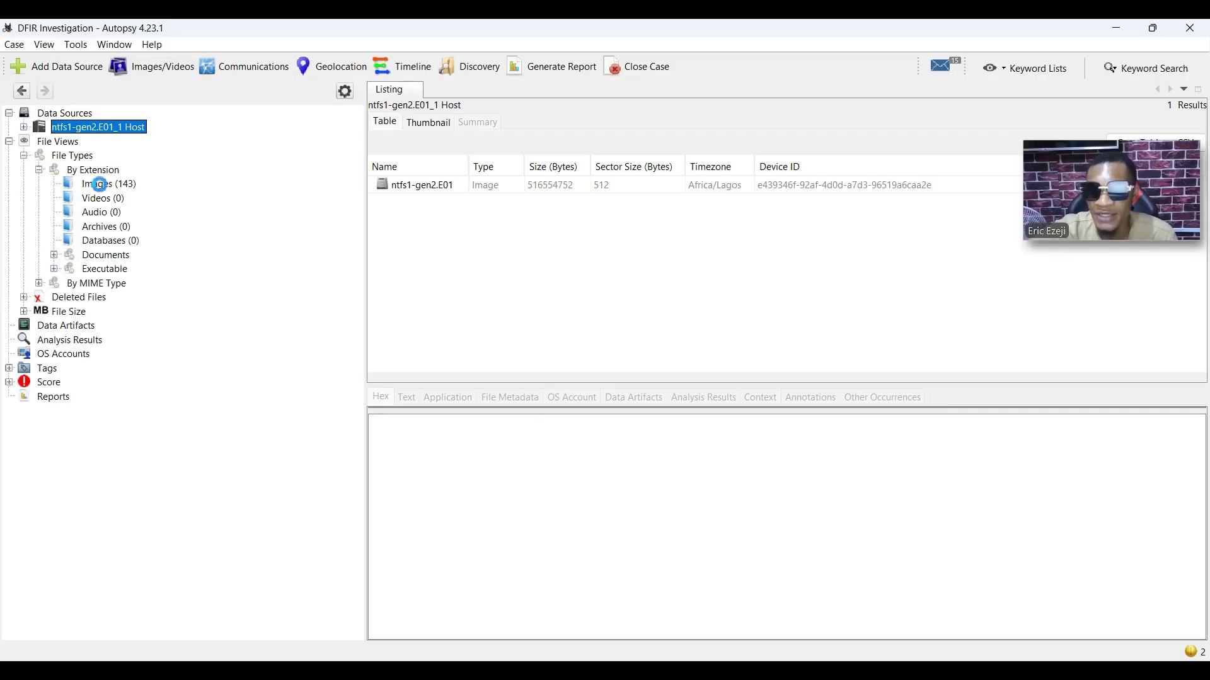
click(100, 186)
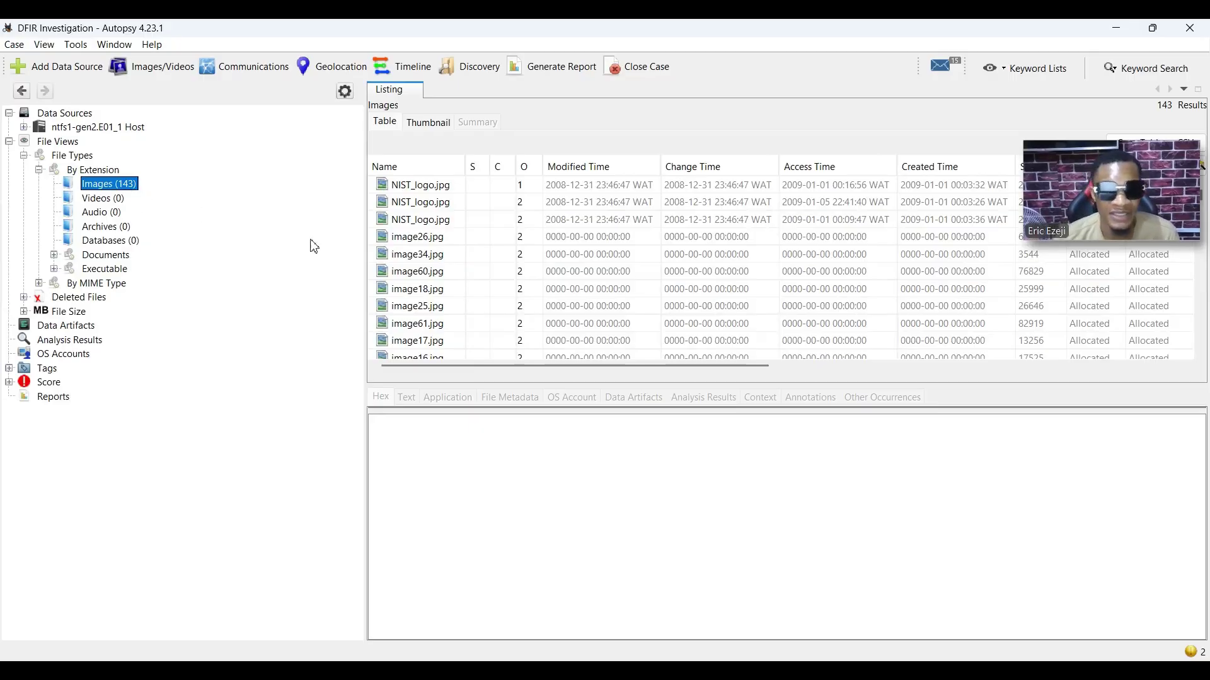
- Examine two of the NIST_logo.jpg entries, preview image26.jpg, and enlarge the content viewer to about half the window height
click(403, 192)
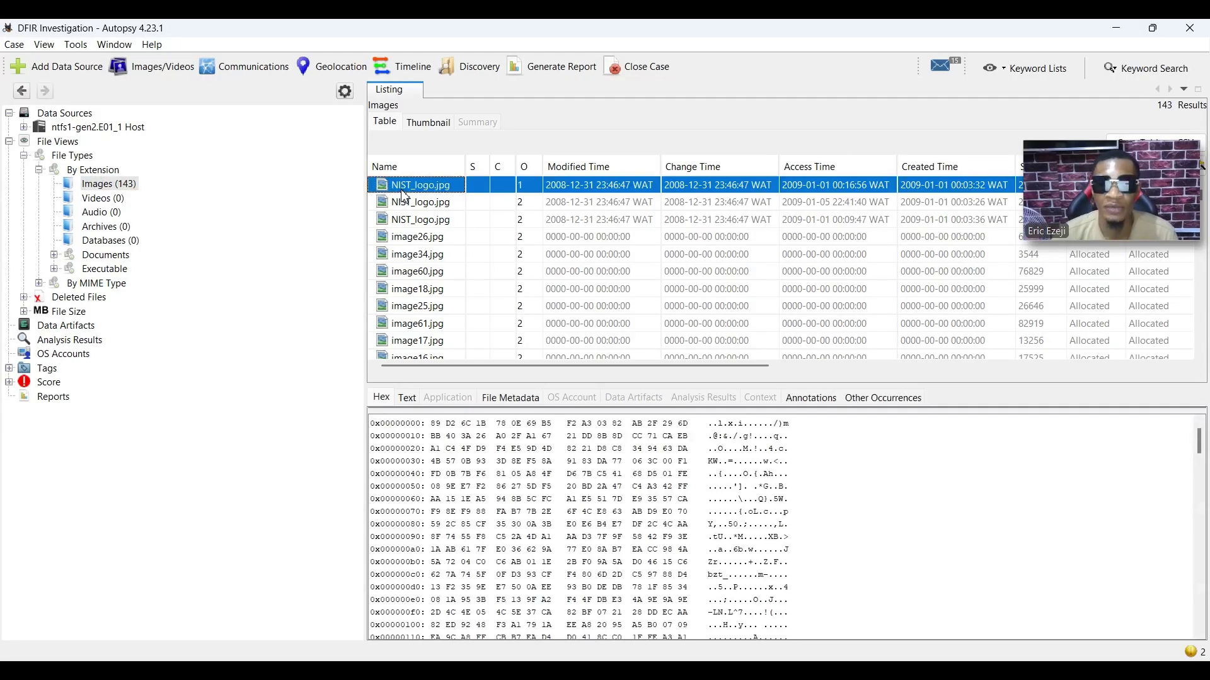
click(428, 221)
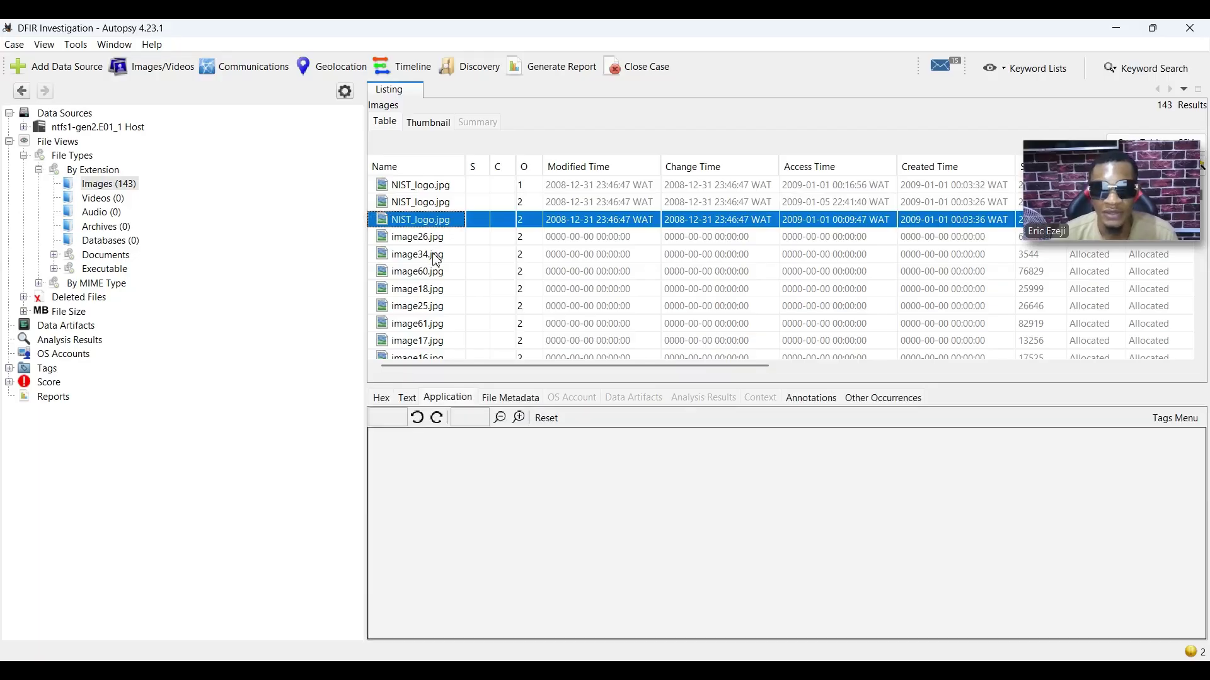
click(422, 242)
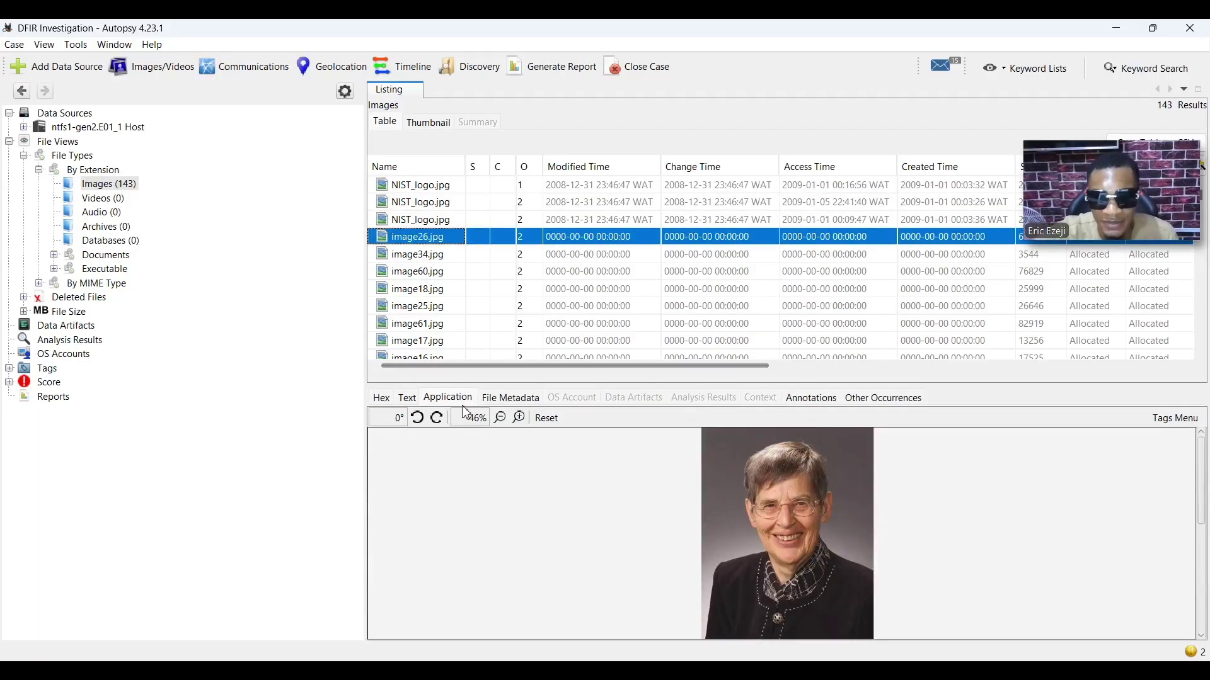
drag(485, 384, 495, 265)
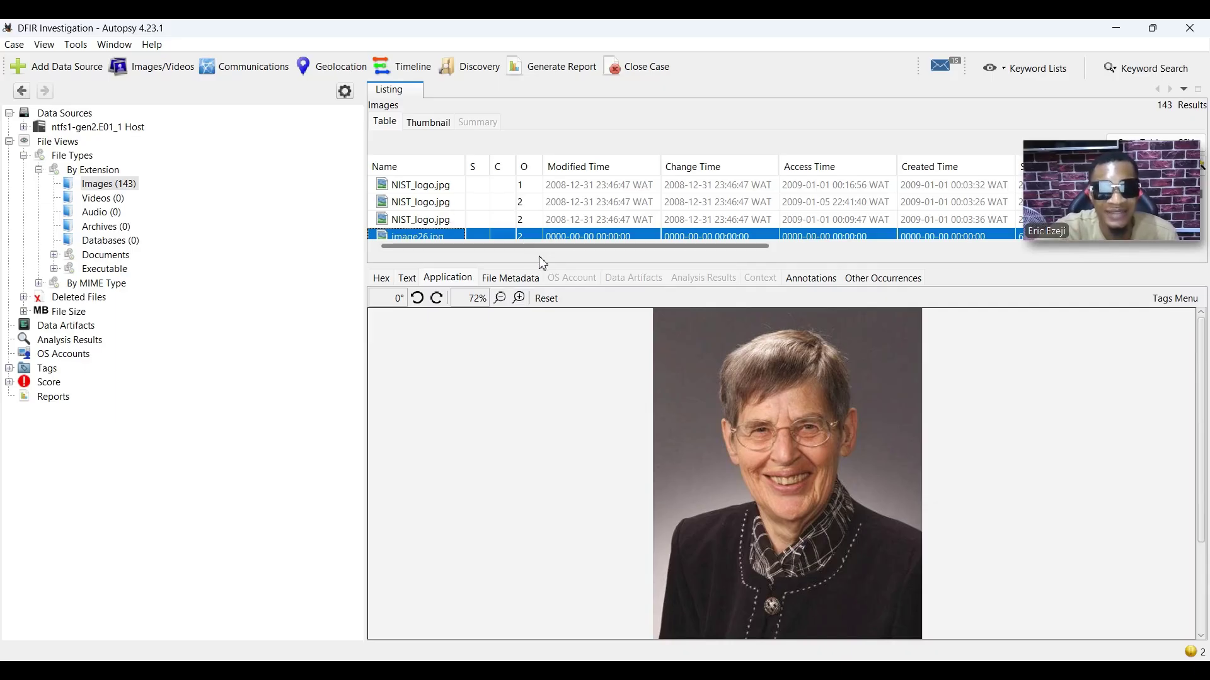
drag(563, 266, 563, 351)
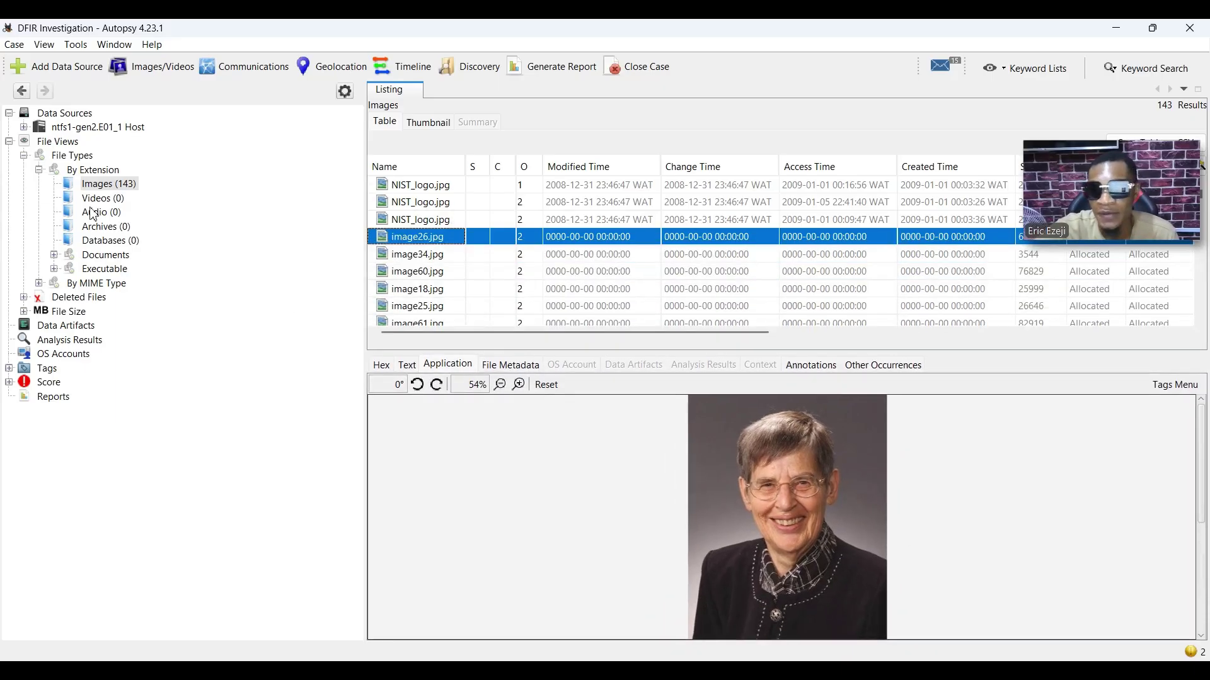
- Expand the Deleted Files category to see its File System and All groups
click(23, 301)
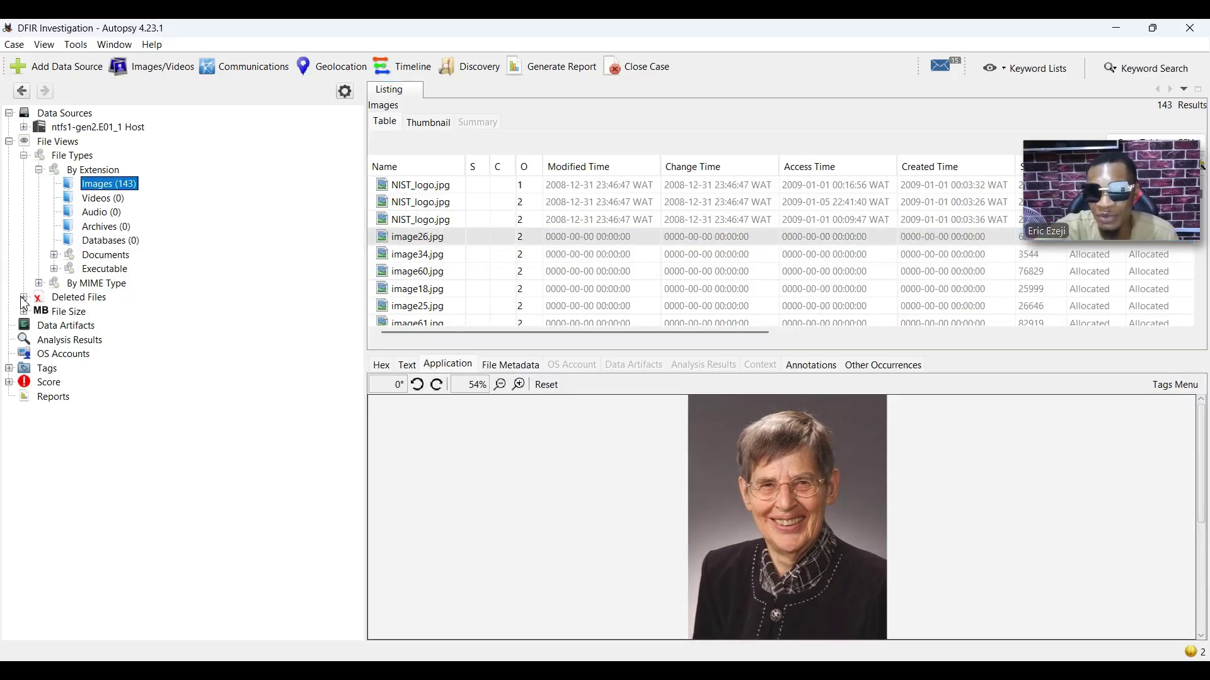
click(23, 299)
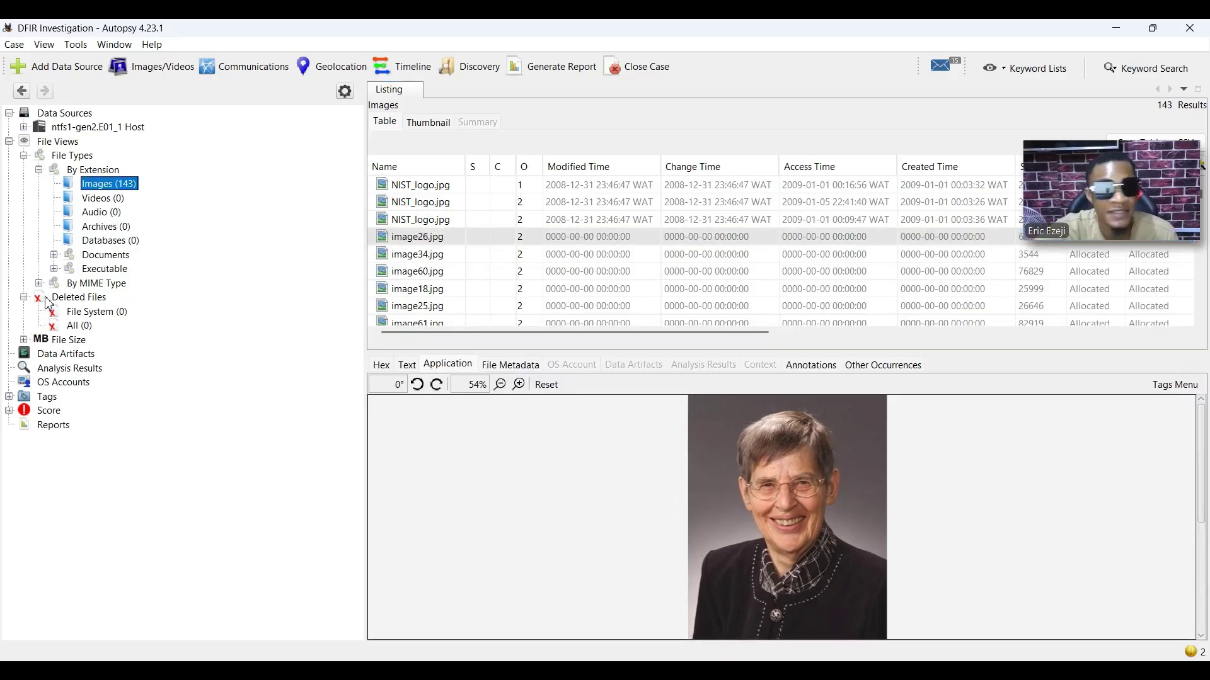